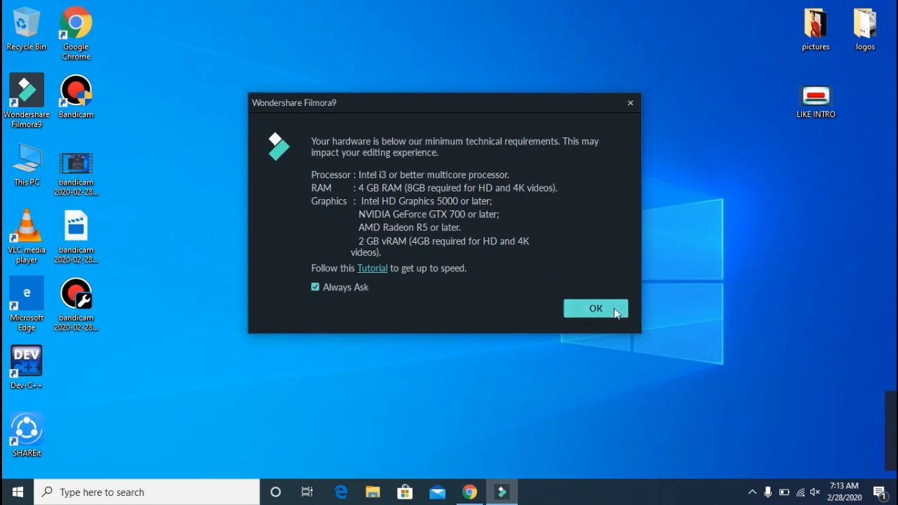
Dismiss the startup notices and import the picture 2 from the Desktop pictures folder into the project media
click(616, 309)
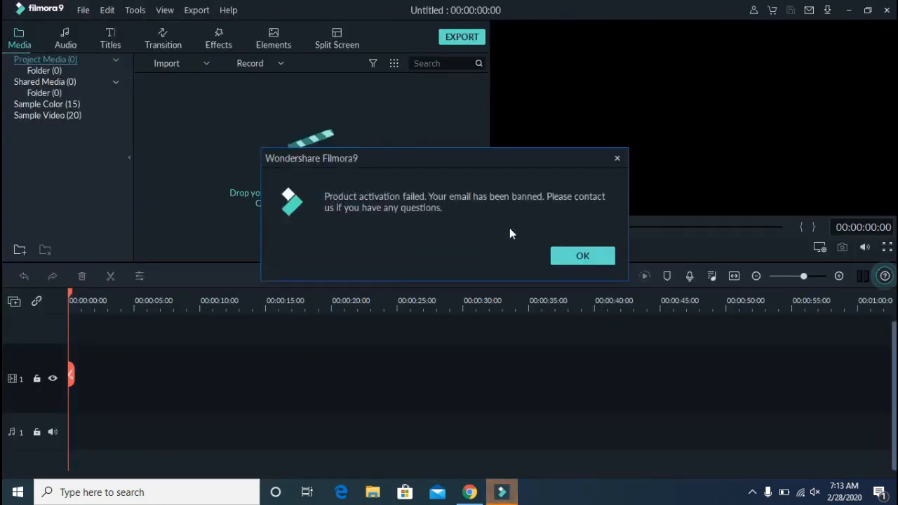
click(575, 260)
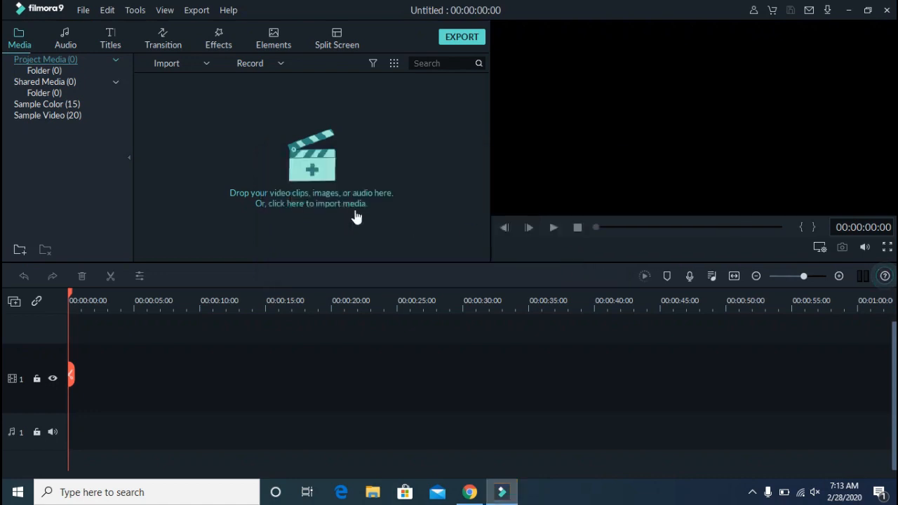
click(316, 164)
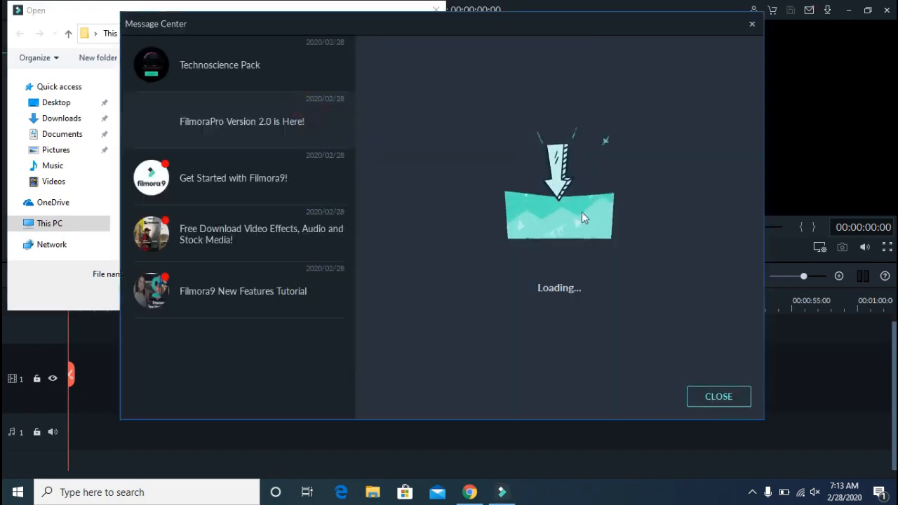
click(717, 404)
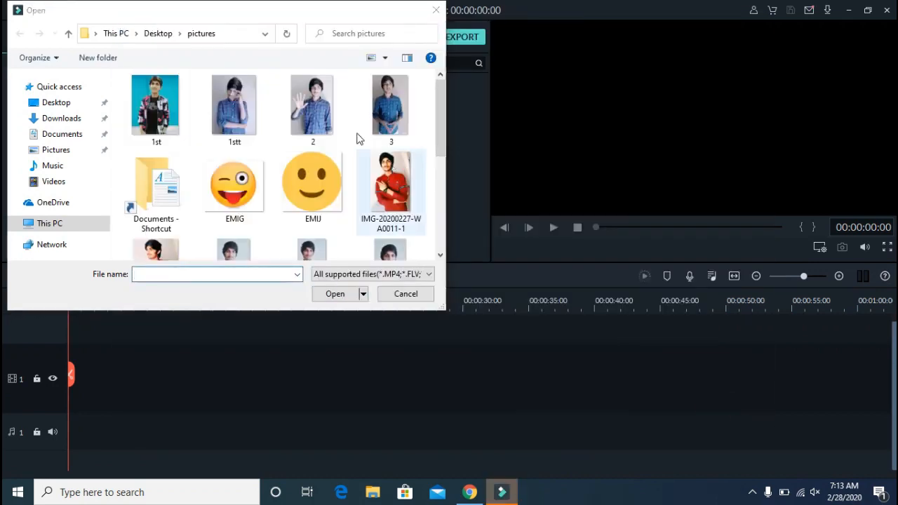
click(309, 103)
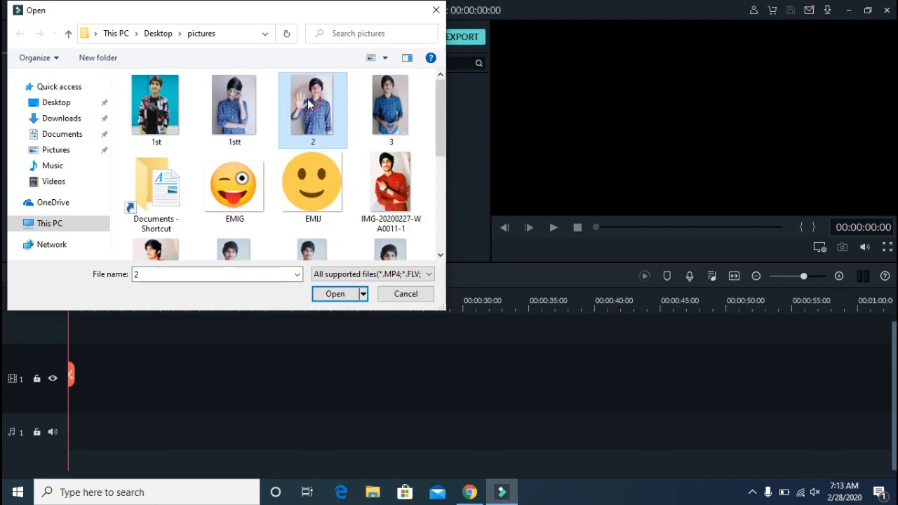
click(352, 293)
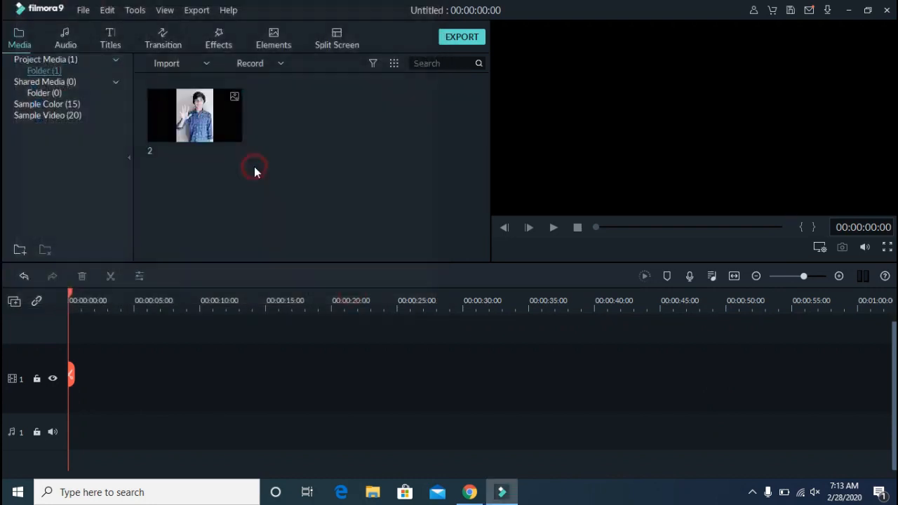
double_click(254, 167)
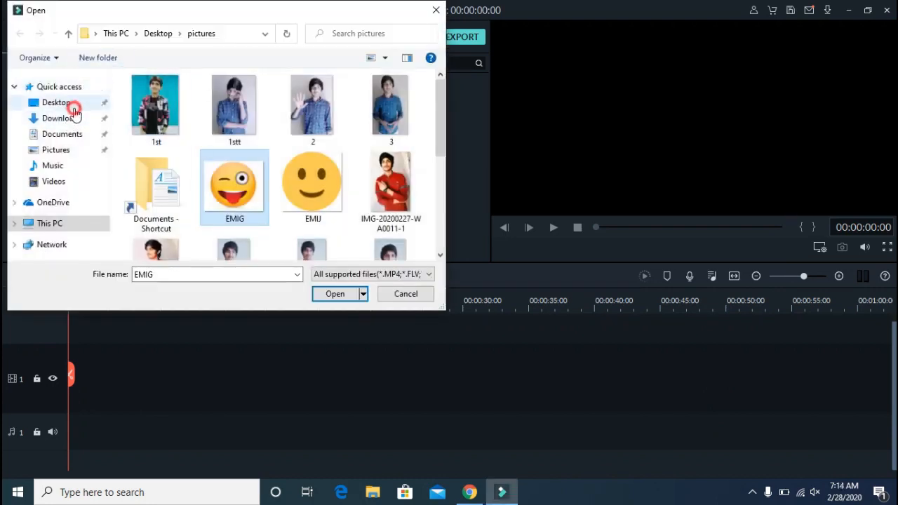
click(70, 106)
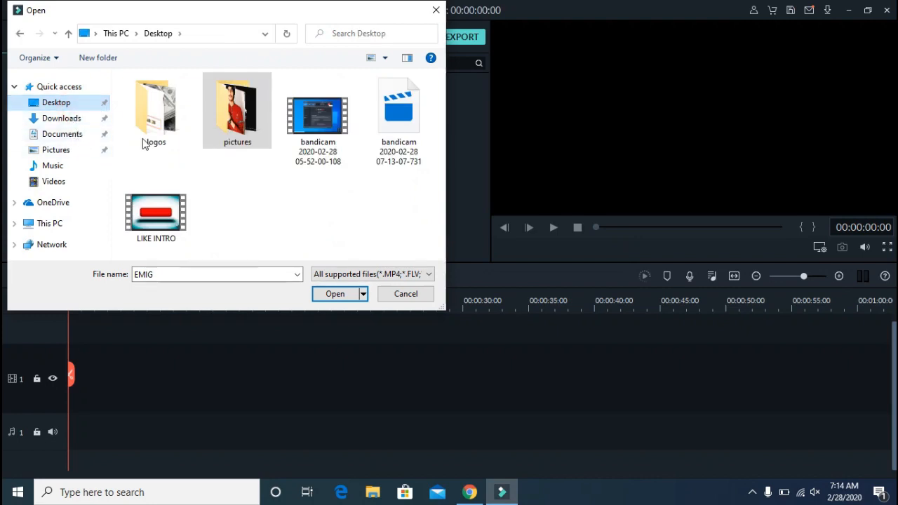
click(319, 140)
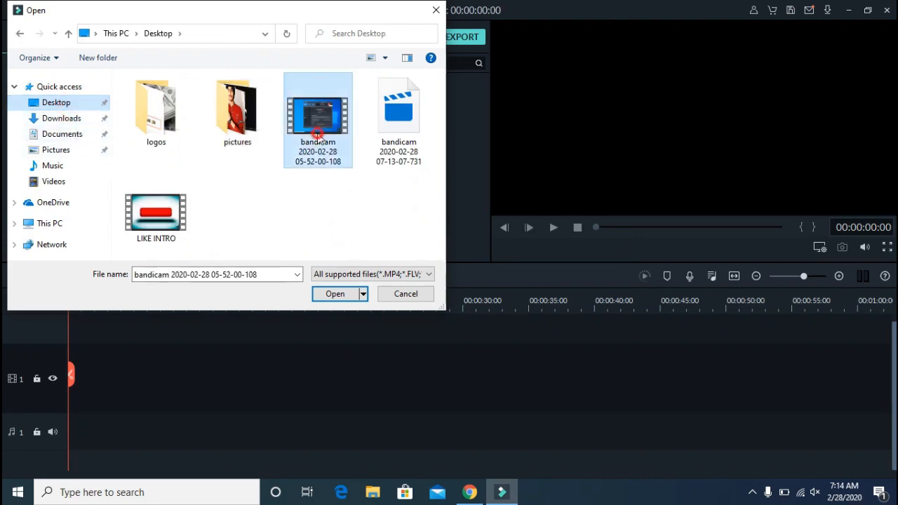
ctrl+click(149, 229)
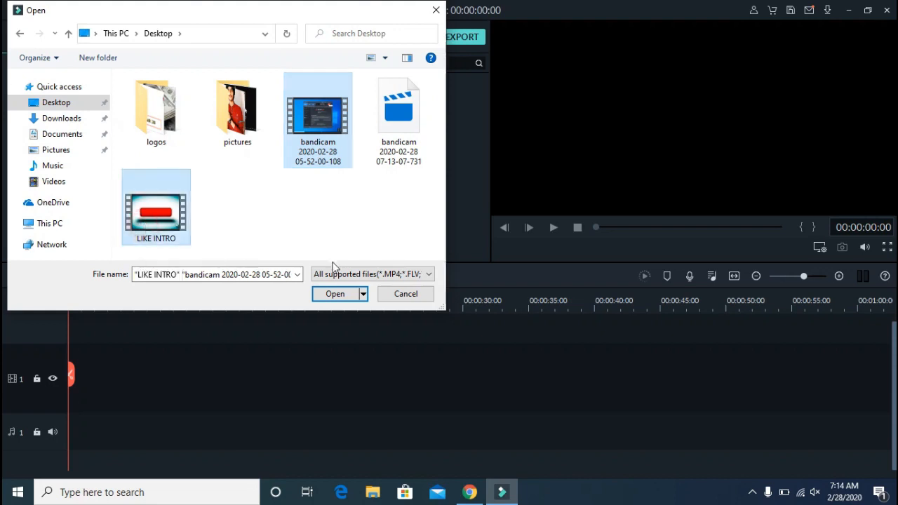
click(337, 291)
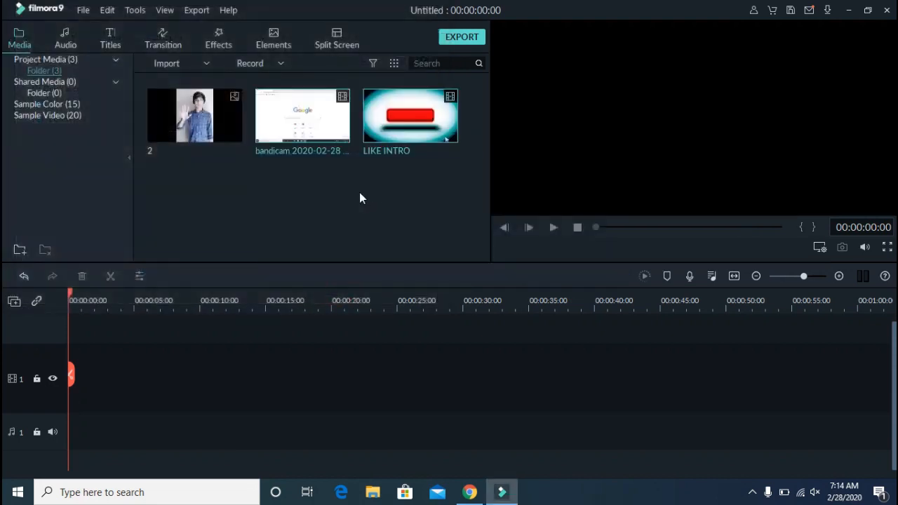
Add the White sample color clip to the first video track at the start of the timeline
click(56, 104)
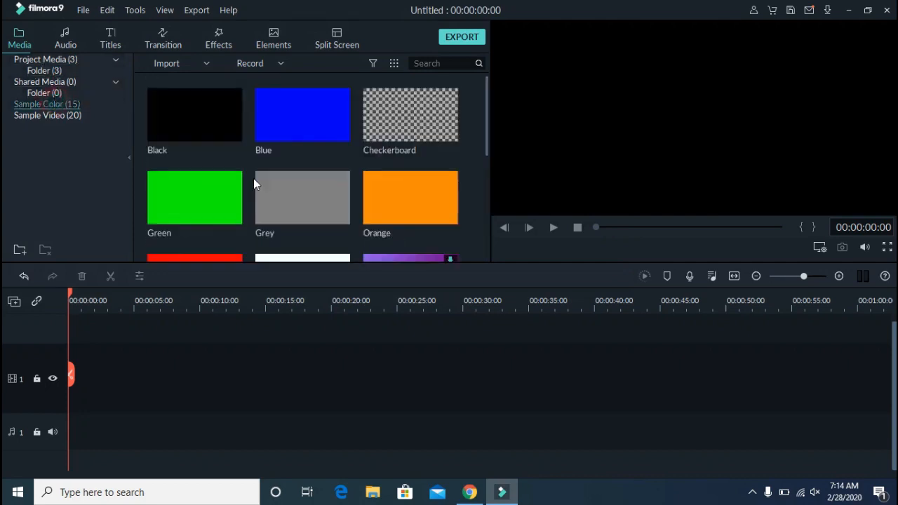
scroll(308, 232, down, 1)
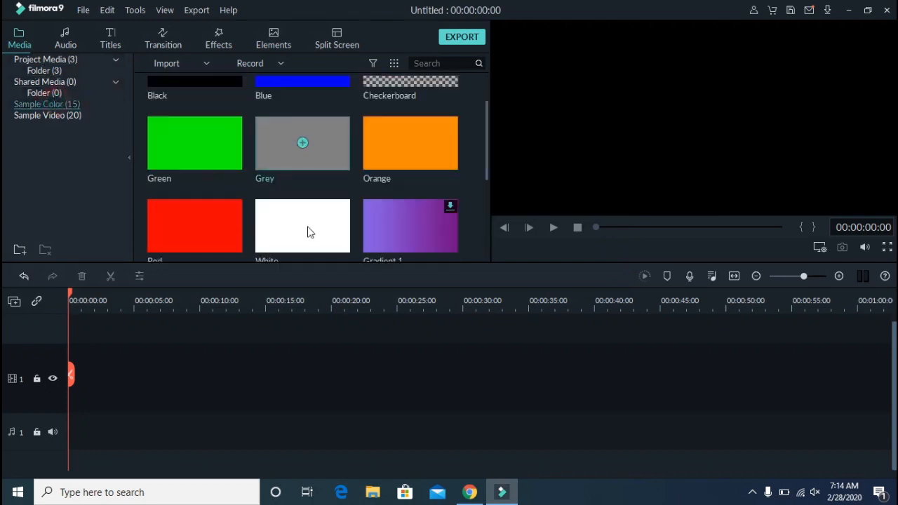
drag(278, 226, 64, 379)
scroll(354, 149, up, 1)
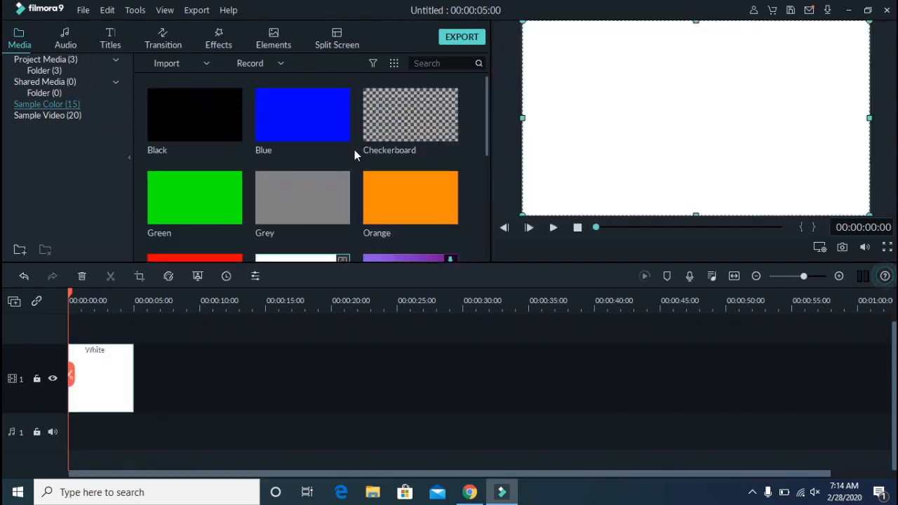
Place picture 2 on a track above the white clip and move it to the right side of the frame
click(88, 57)
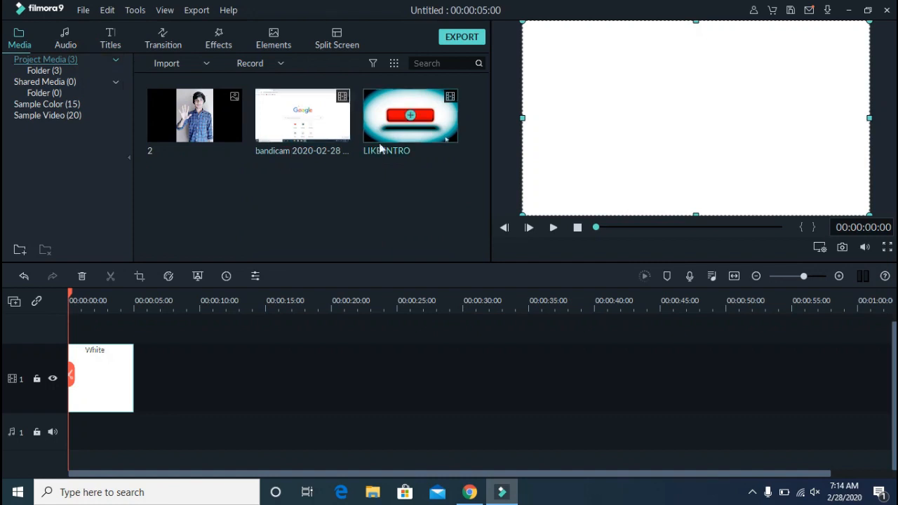
mouse_move(215, 125)
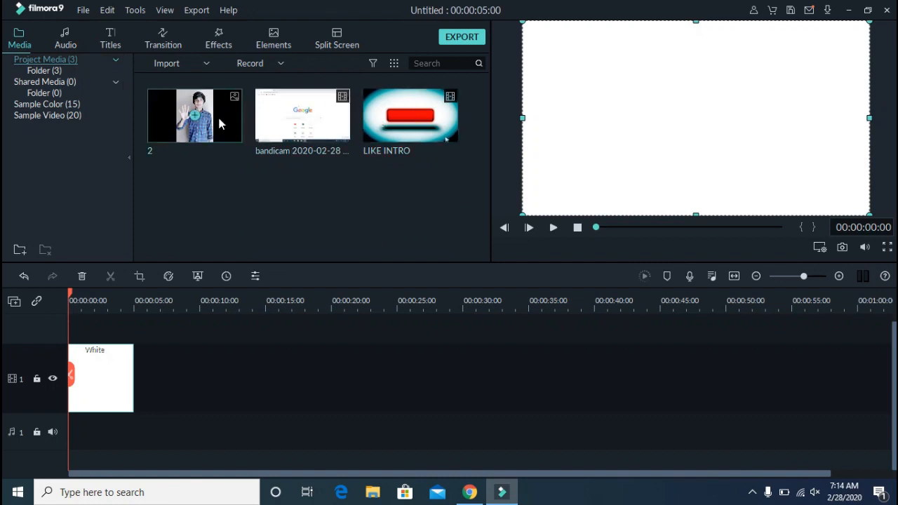
drag(219, 124, 56, 333)
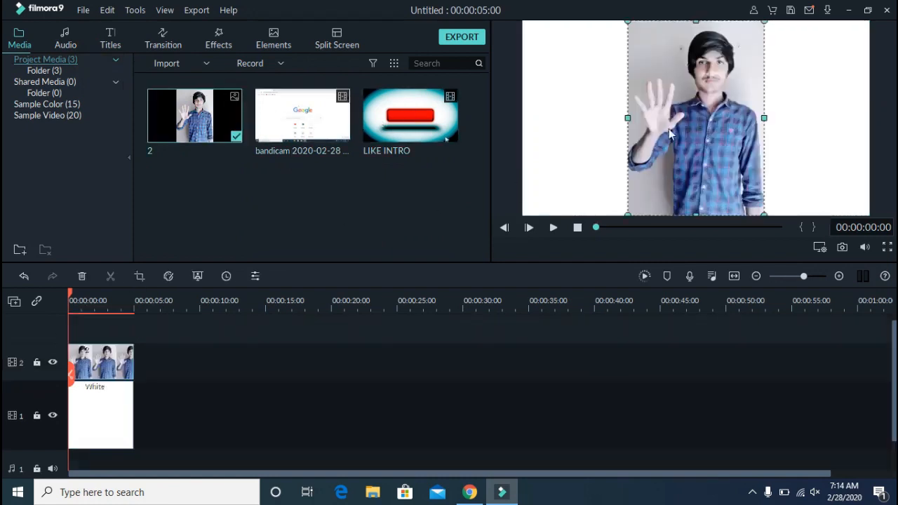
drag(676, 127, 783, 126)
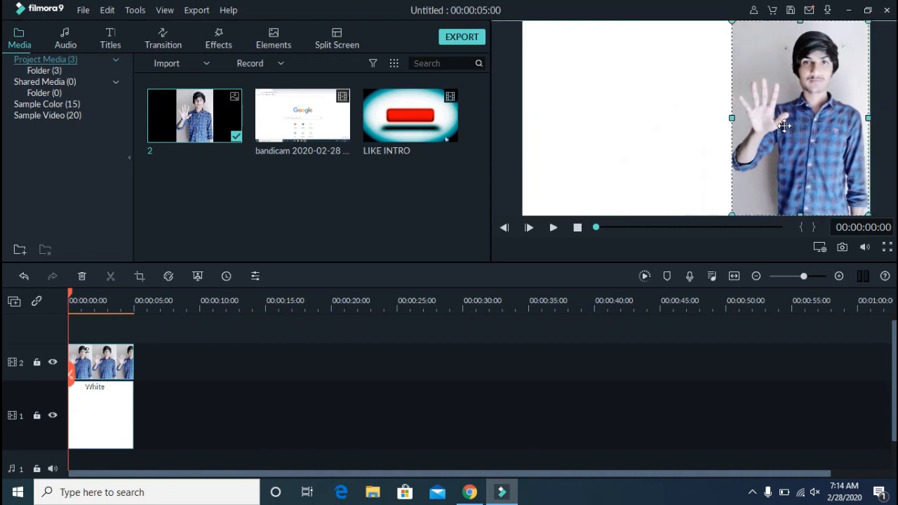
click(611, 116)
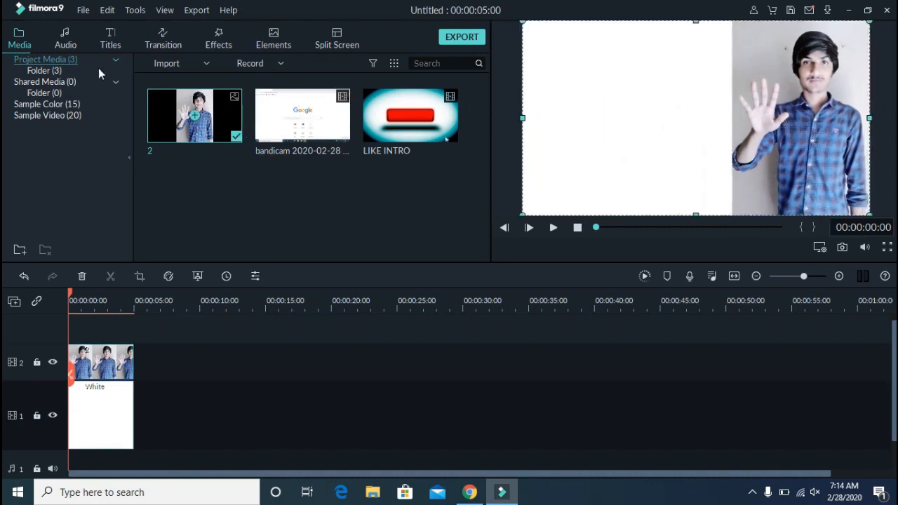
Add the New LowerThirds 22 title on a track above the picture at the start of the timeline
click(106, 43)
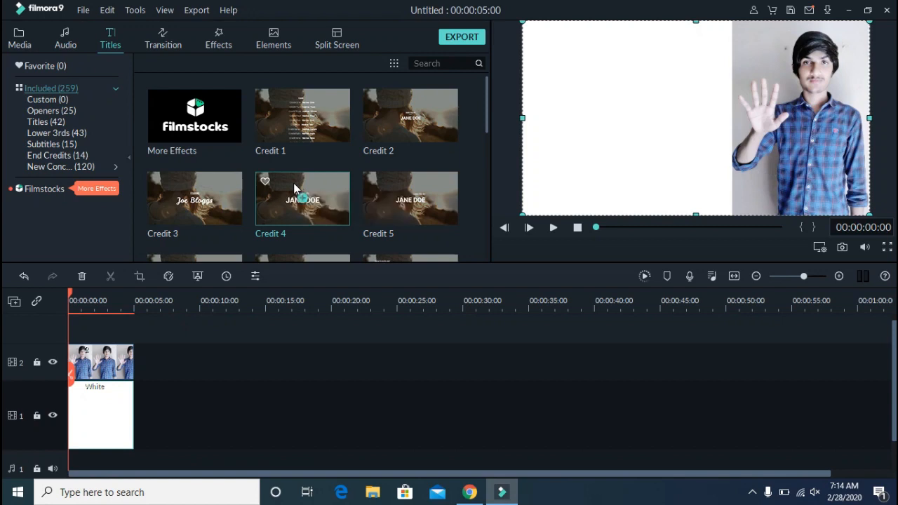
scroll(295, 188, down, 5)
scroll(295, 188, down, 1)
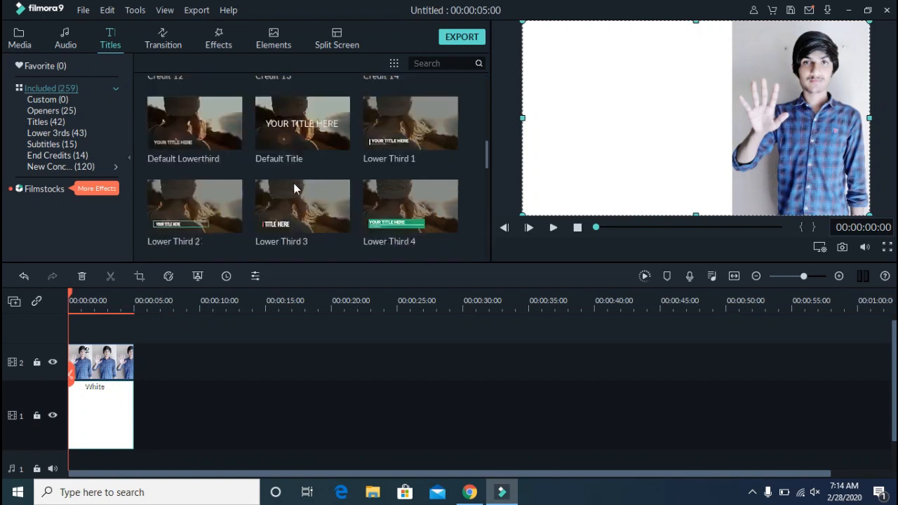
scroll(281, 193, down, 20)
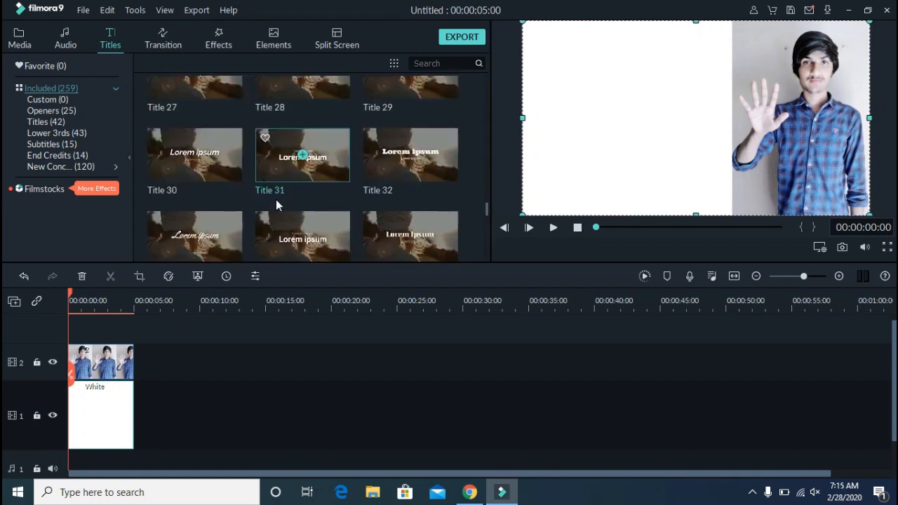
scroll(279, 206, up, 10)
scroll(306, 185, up, 20)
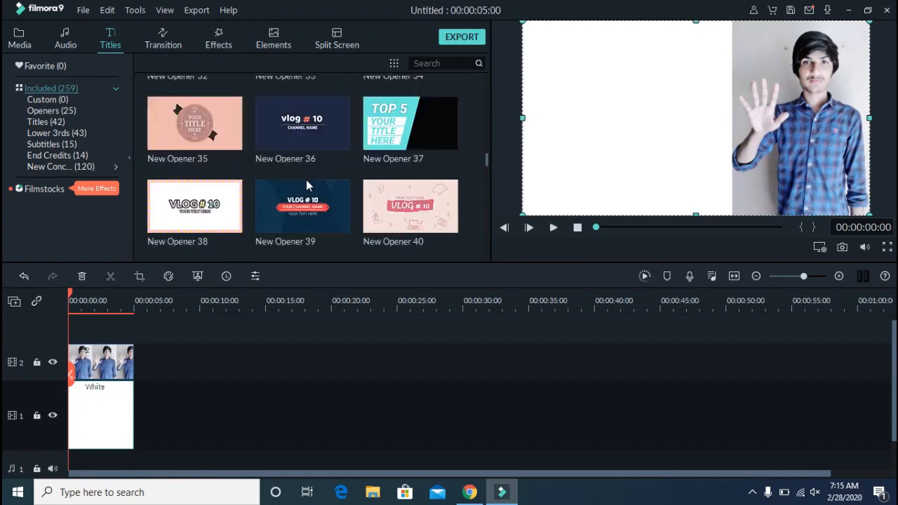
scroll(306, 184, up, 8)
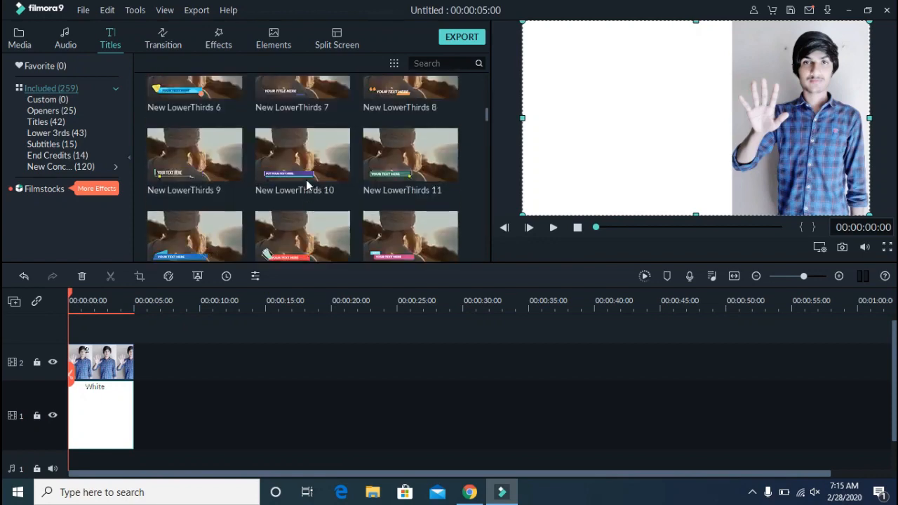
scroll(306, 184, up, 3)
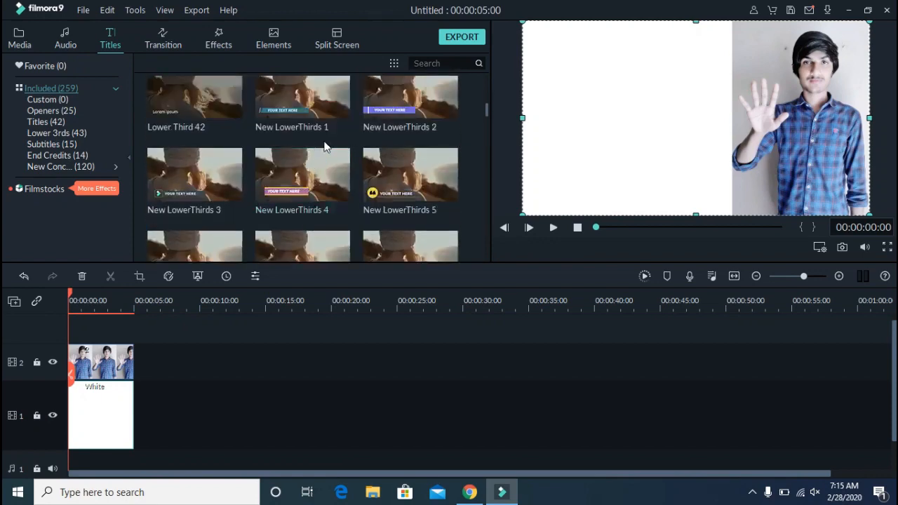
scroll(325, 168, down, 3)
scroll(325, 168, down, 3)
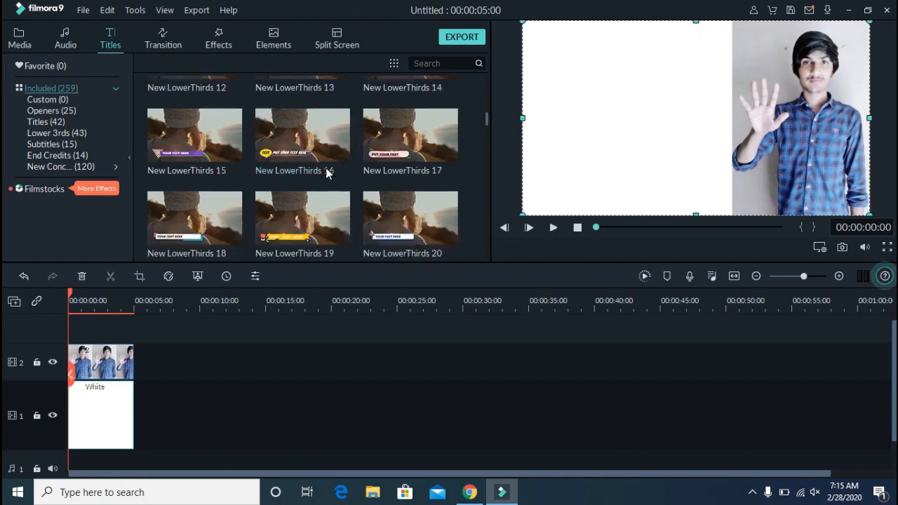
scroll(326, 172, down, 3)
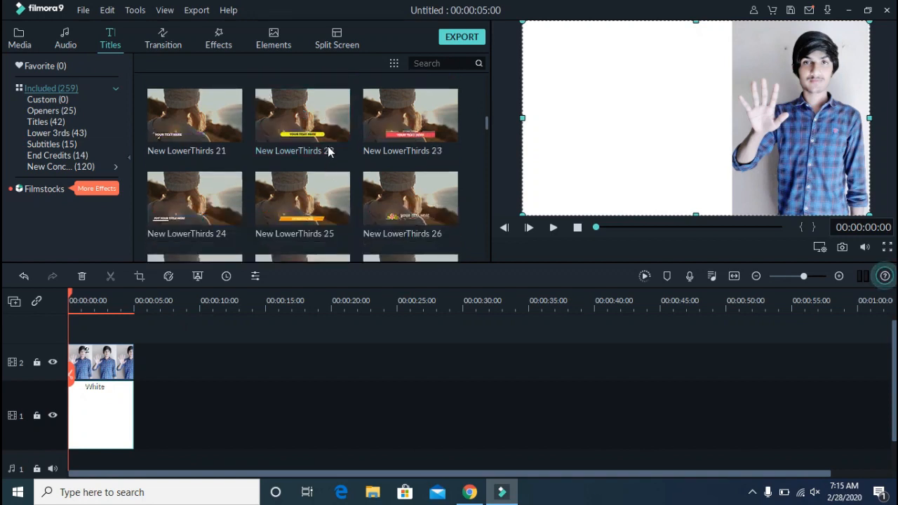
drag(333, 121, 87, 330)
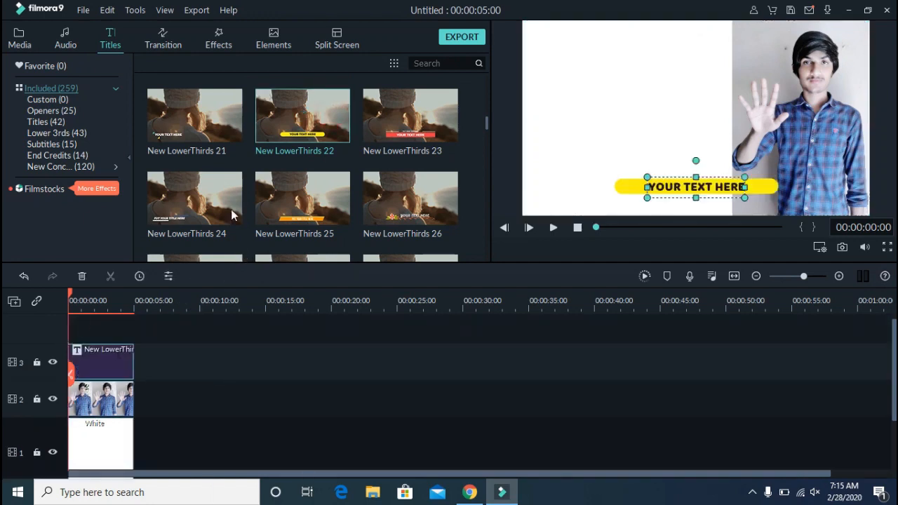
Move the title's yellow bar to the top-left of the frame and enlarge it wider and taller
double_click(631, 190)
drag(631, 188, 554, 46)
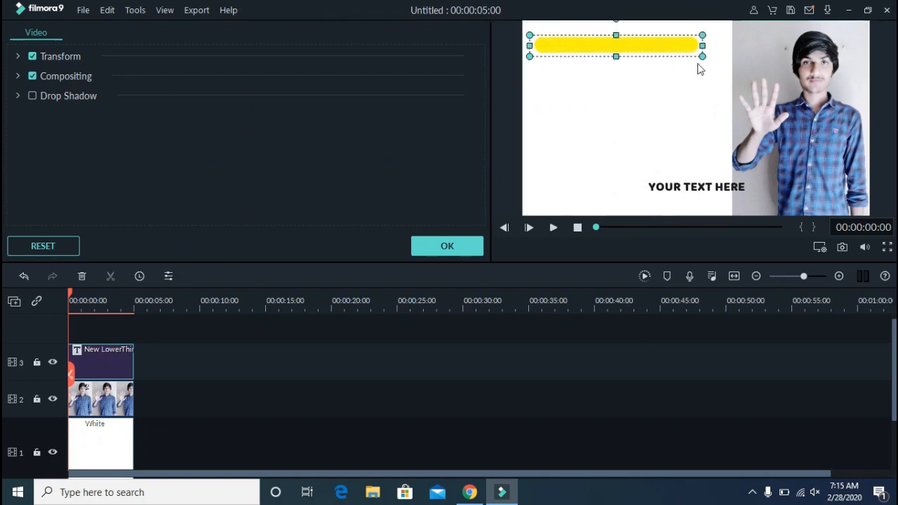
drag(701, 47, 712, 47)
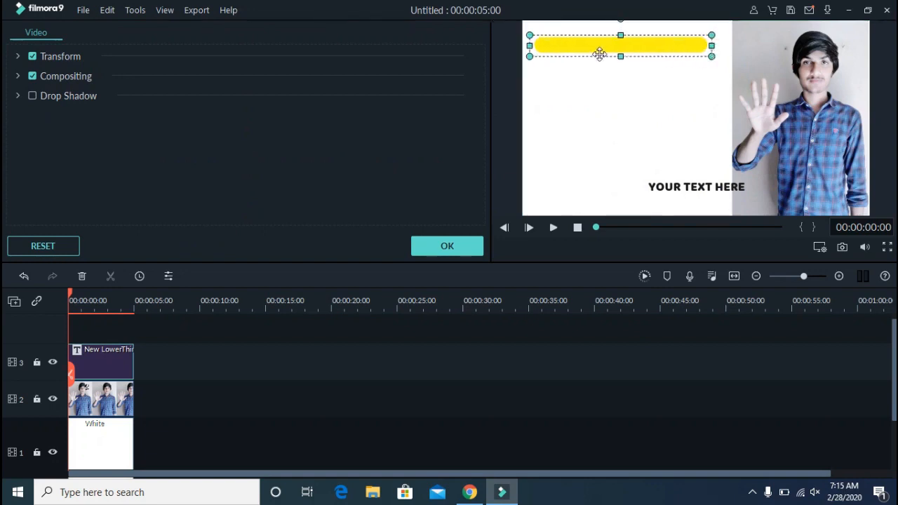
drag(621, 60, 629, 89)
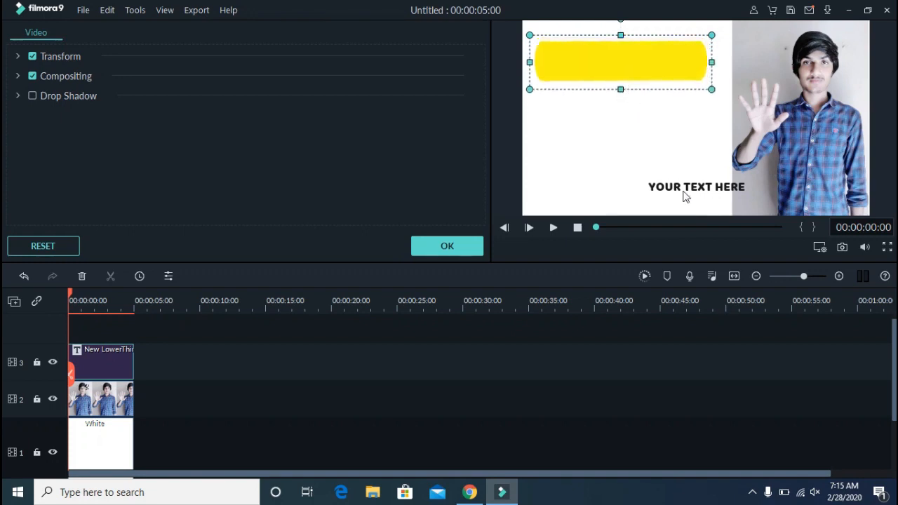
Move the title's placeholder text onto the yellow bar and replace it with FIVE TOP EARNING WEBISTE
click(684, 192)
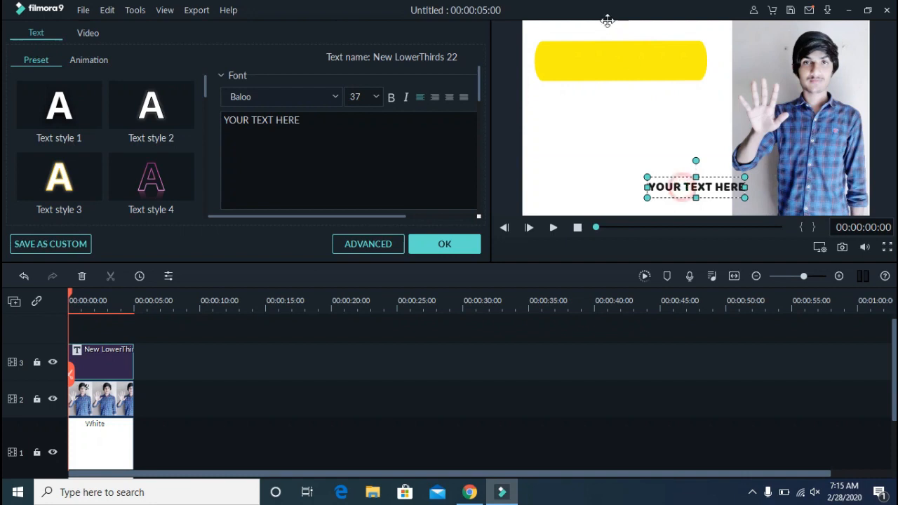
drag(682, 191, 587, 61)
key(ctrl+a)
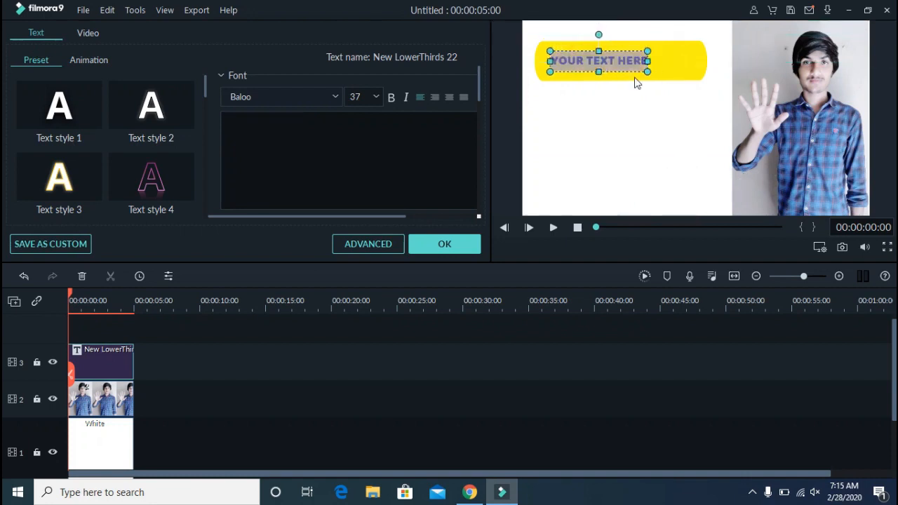
key(BackSpace)
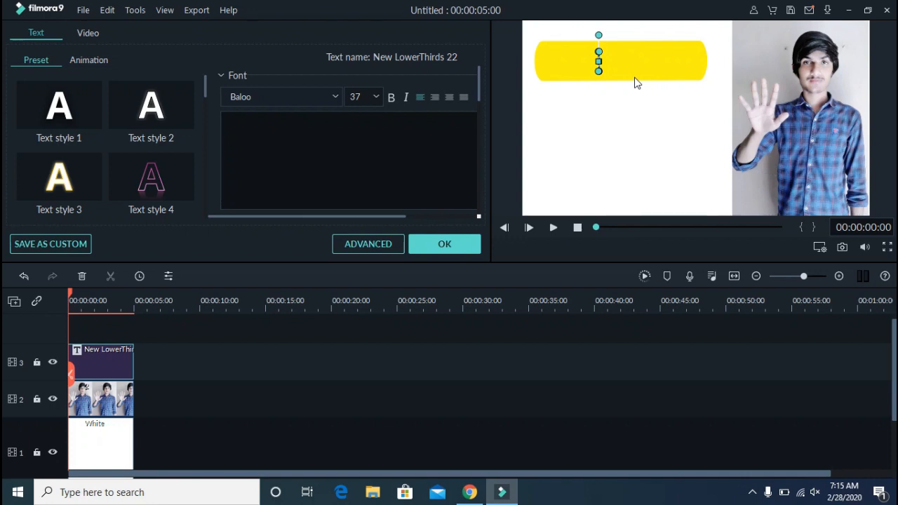
text(F)
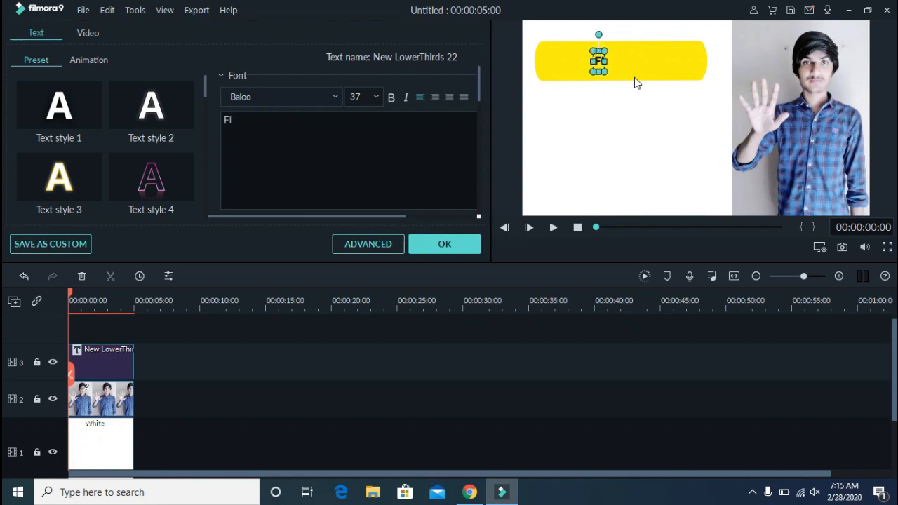
key(BackSpace)
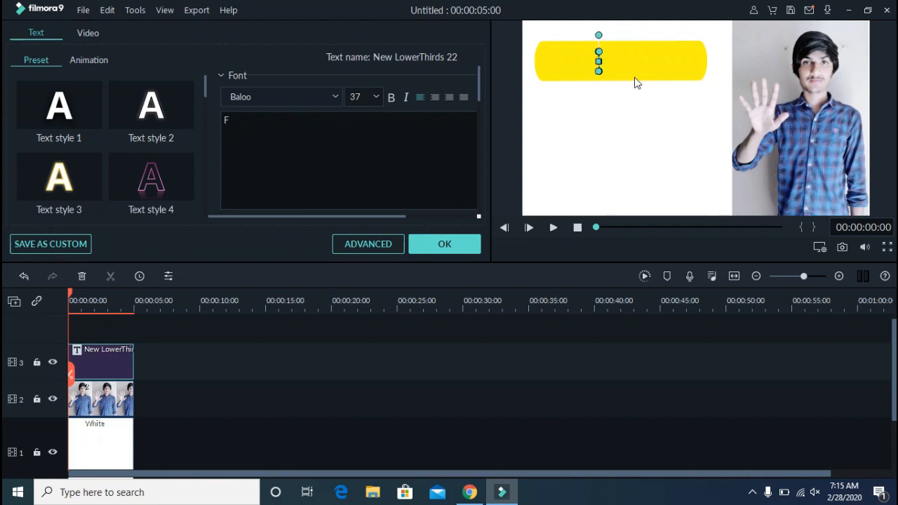
text(FIVE)
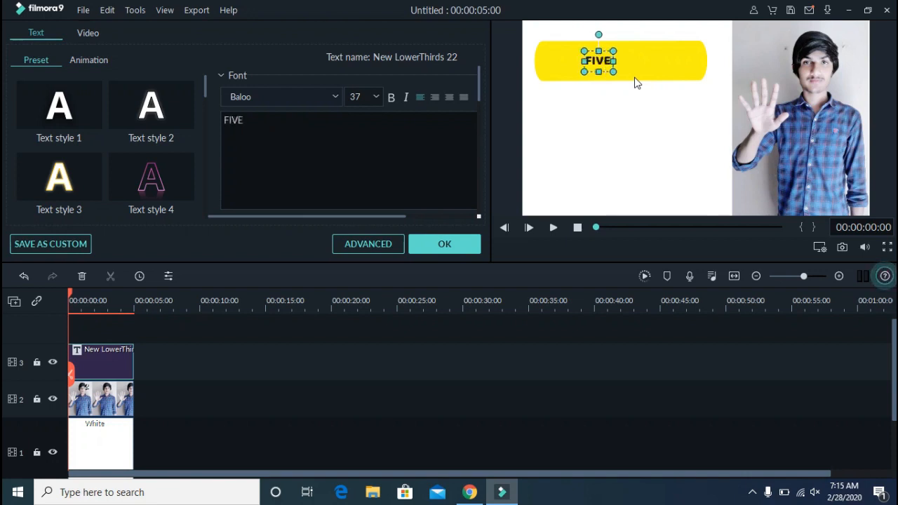
text( MOST)
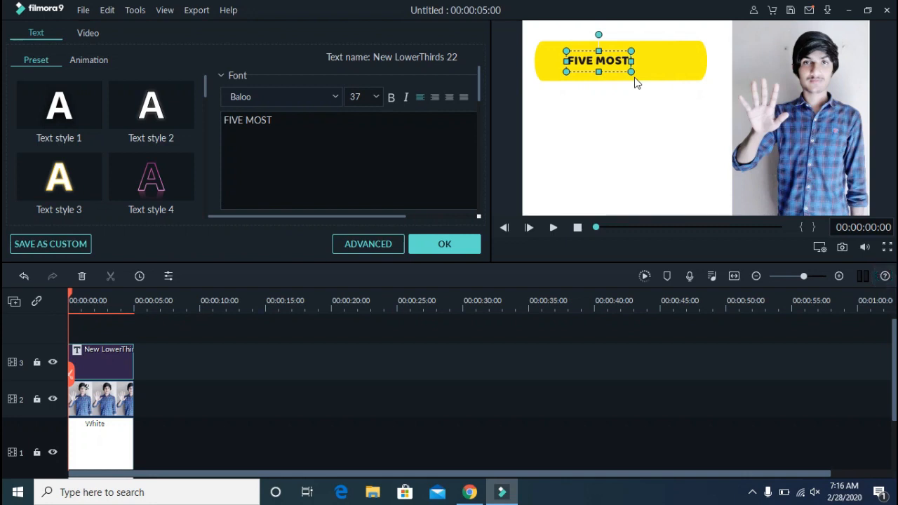
key(BackSpace)
key(BackSpace)
key(BackSpace)
key(BackSpace)
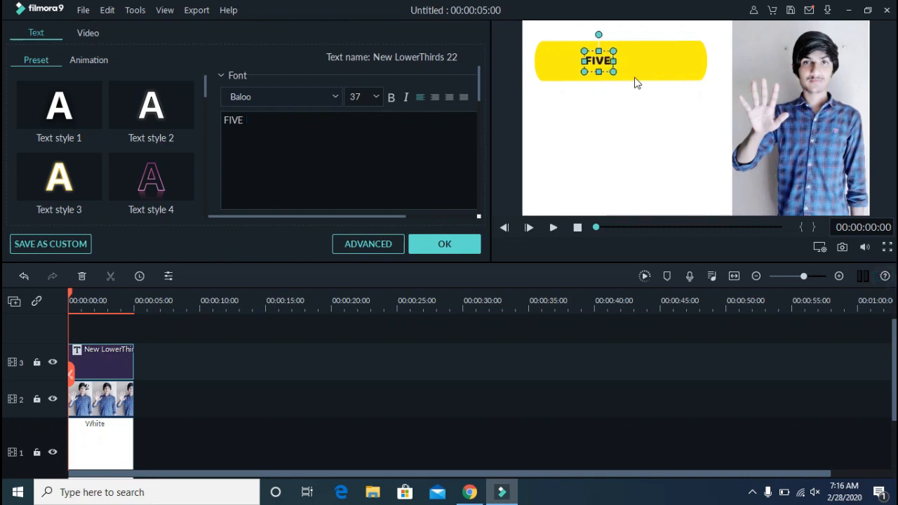
text(TOP EA)
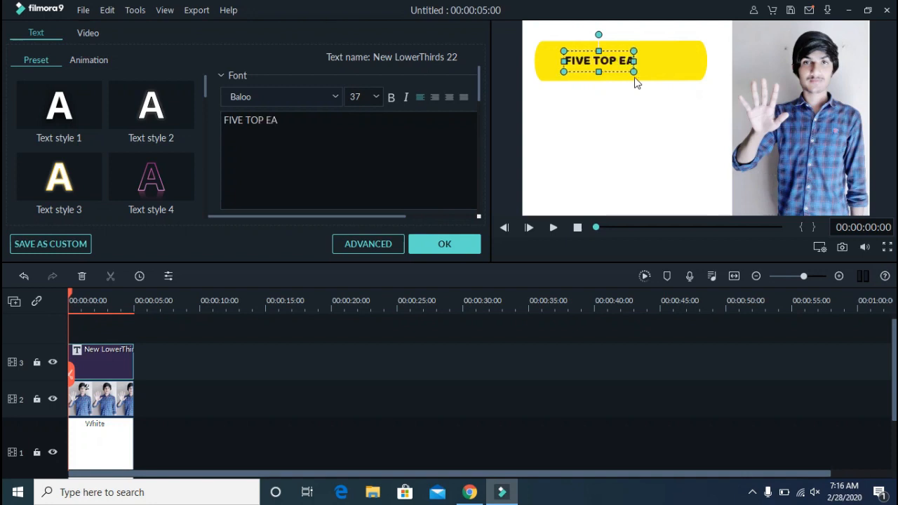
text(RNING WEBISTE)
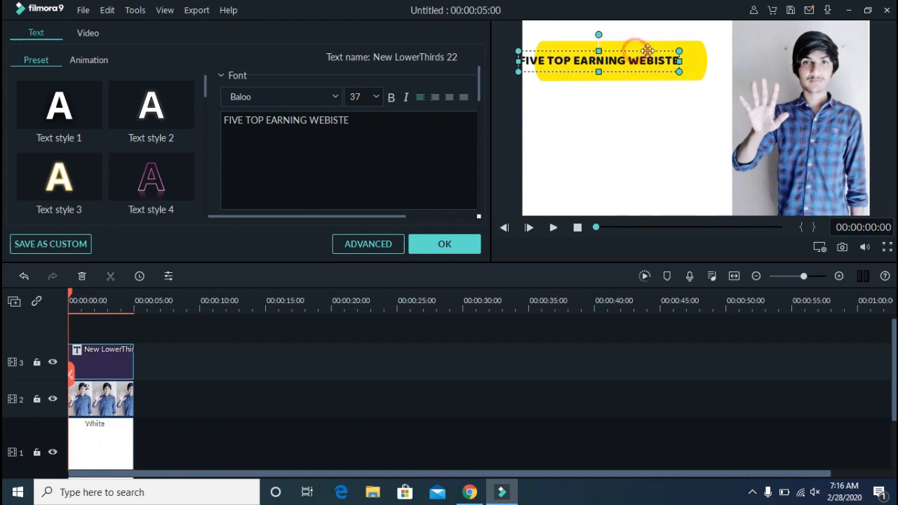
Widen the text box across the yellow bar and stretch the yellow bar taller upward
drag(635, 51, 621, 81)
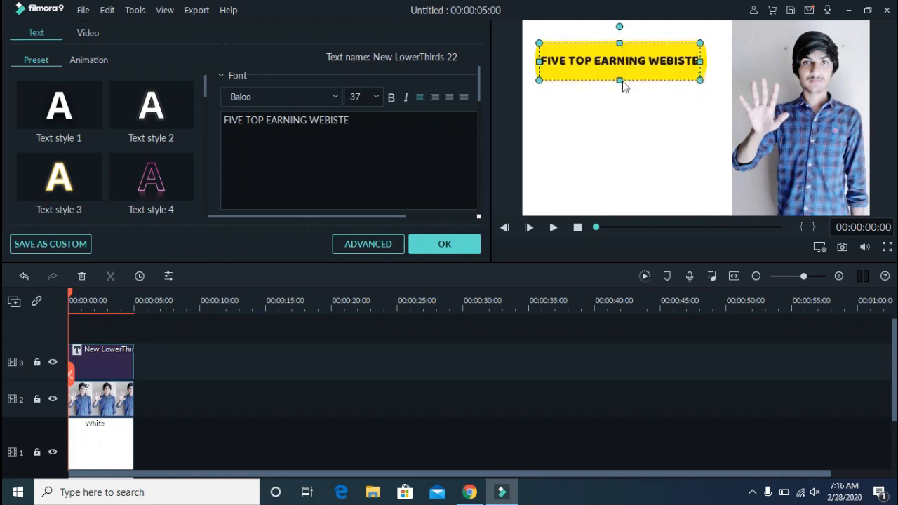
drag(699, 61, 703, 61)
click(702, 80)
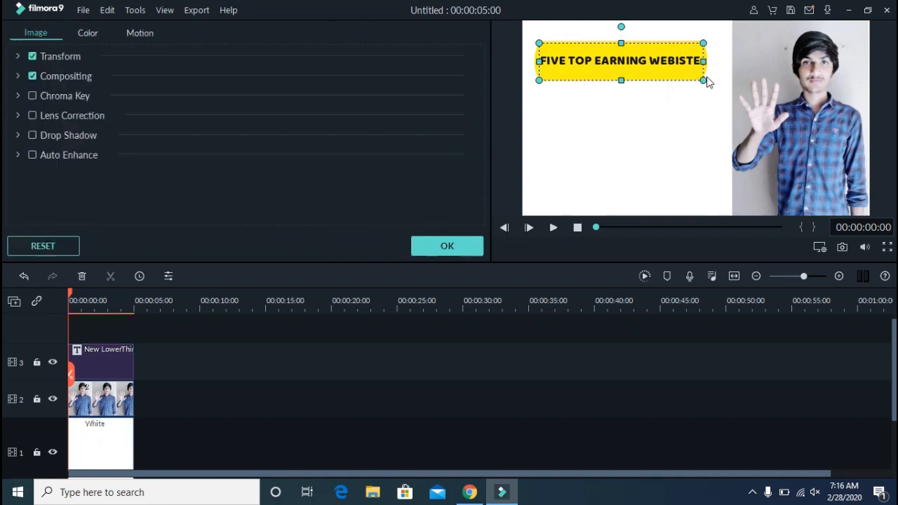
drag(712, 64, 714, 35)
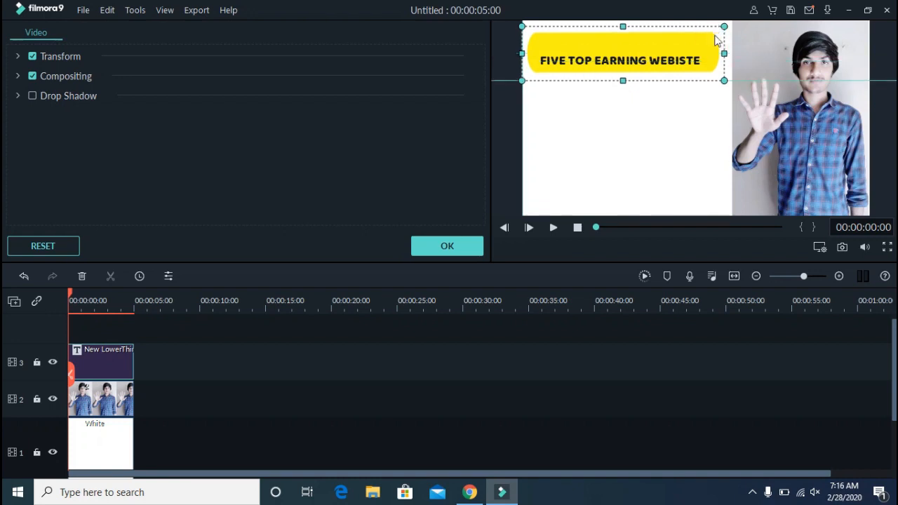
Reposition the title text higher inside the bar, set its font size to 150, and widen its box
double_click(696, 54)
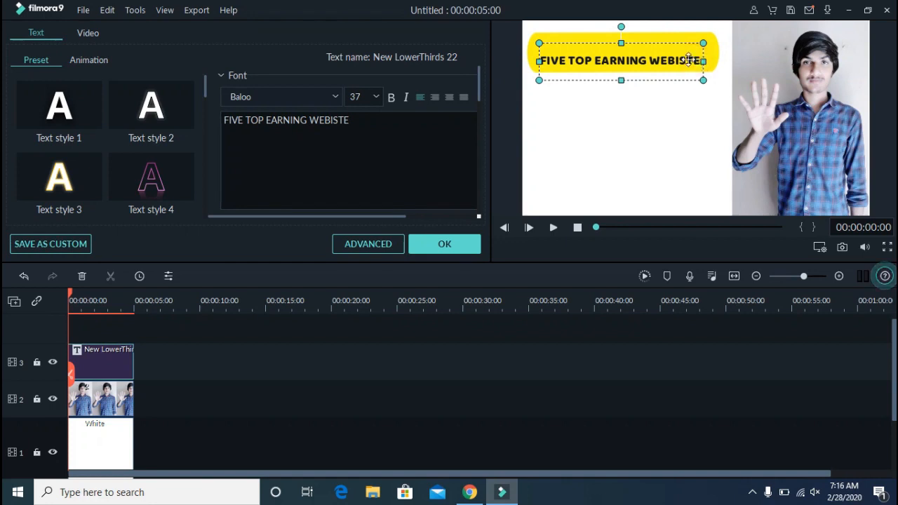
drag(689, 60, 692, 52)
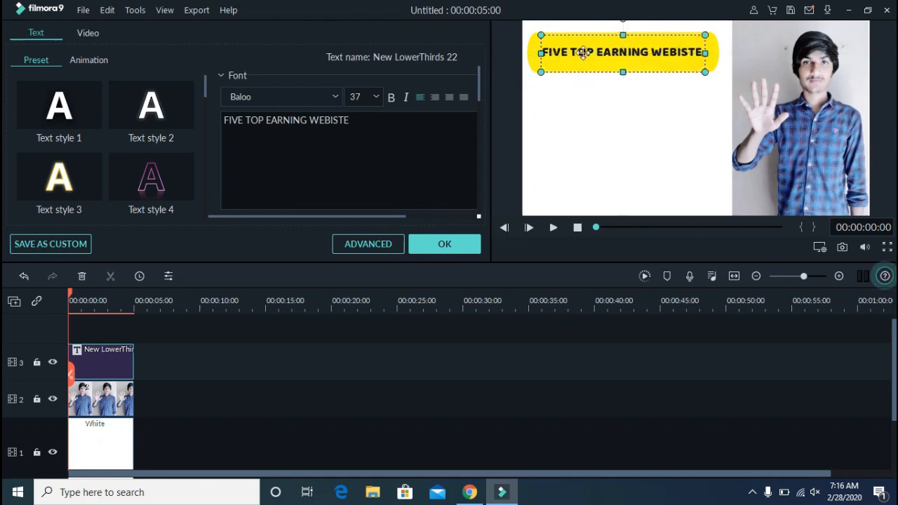
scroll(365, 90, up, 11)
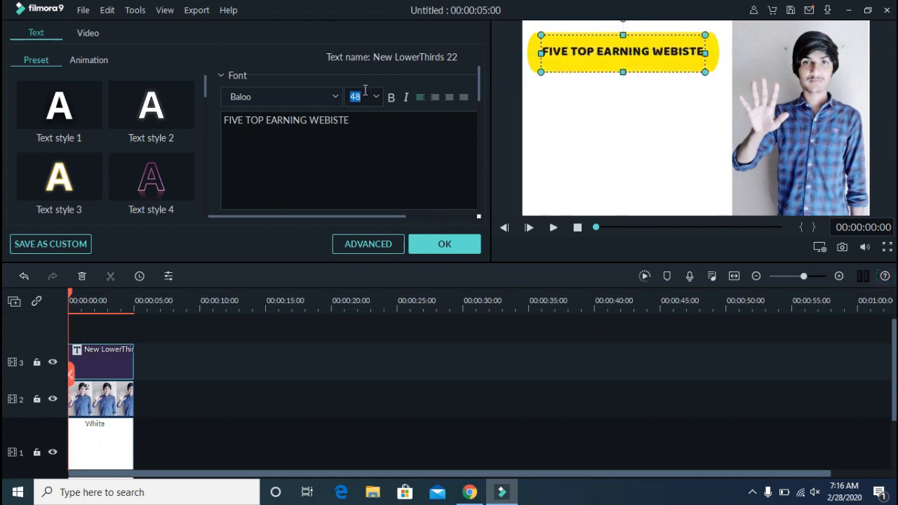
scroll(365, 90, up, 5)
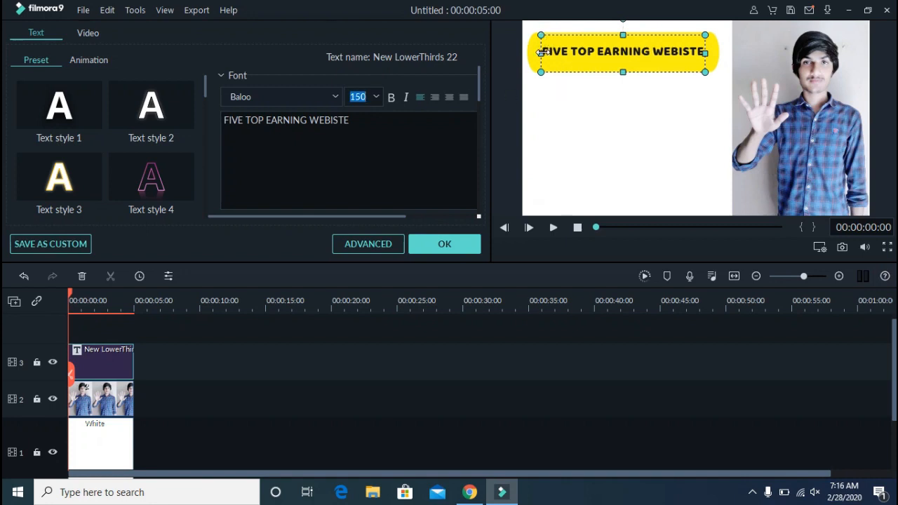
drag(541, 53, 529, 53)
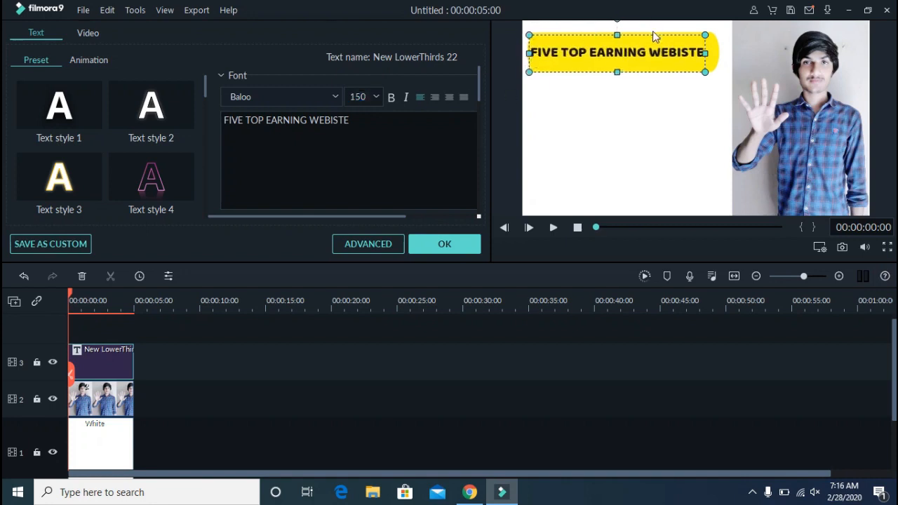
drag(653, 35, 658, 36)
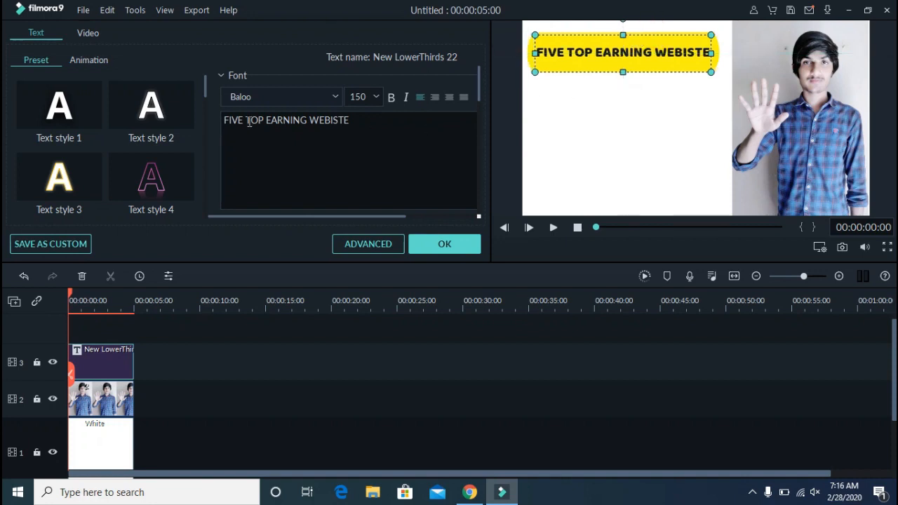
Set the title font to Bebas Neue Regular and its text color to black
scroll(329, 92, down, 1)
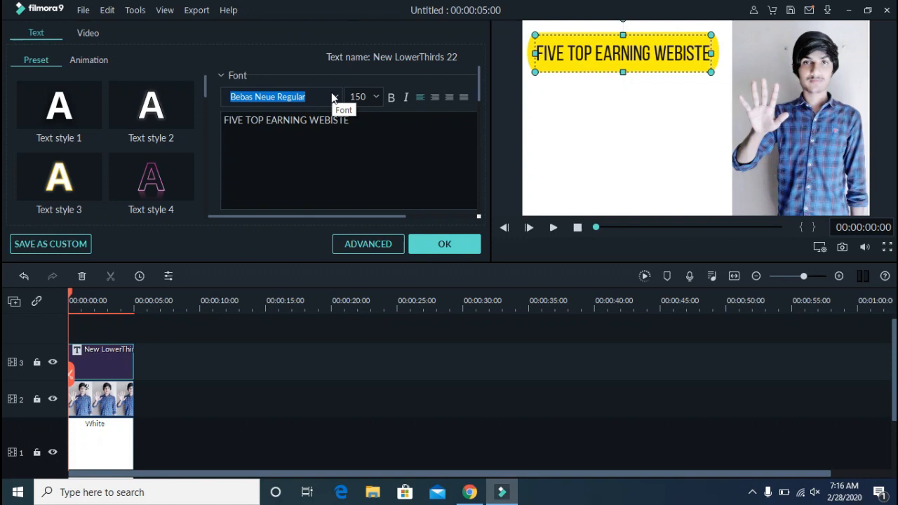
scroll(369, 140, down, 3)
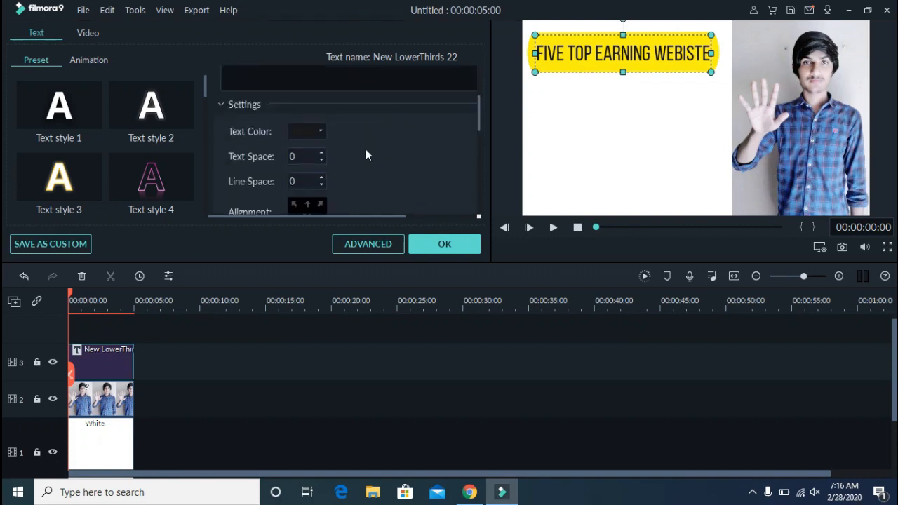
click(322, 132)
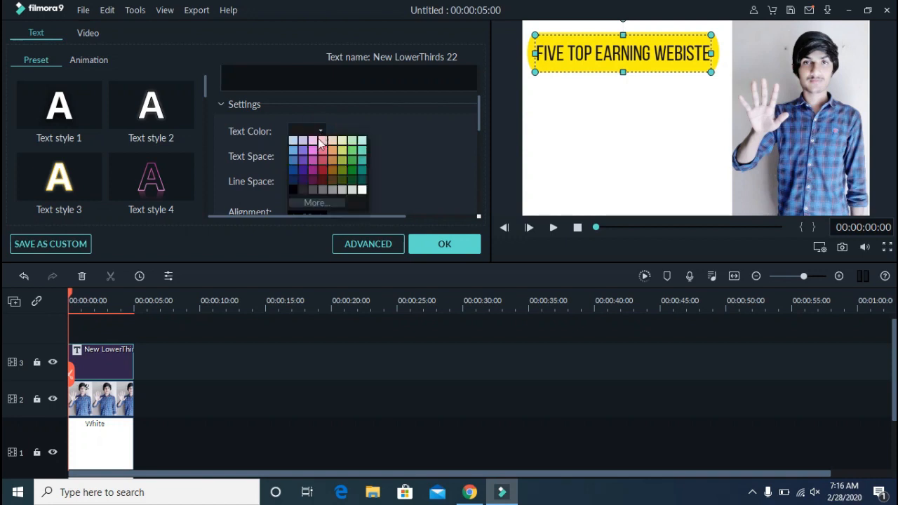
click(362, 191)
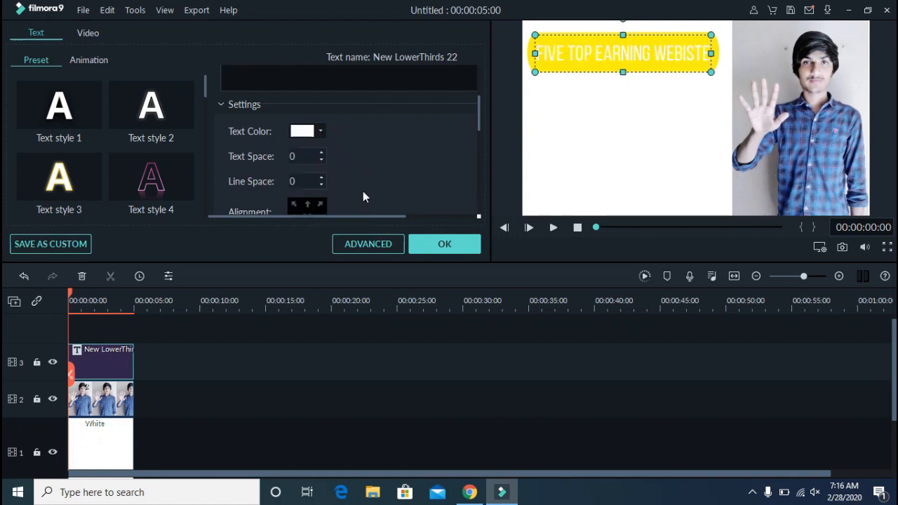
click(319, 132)
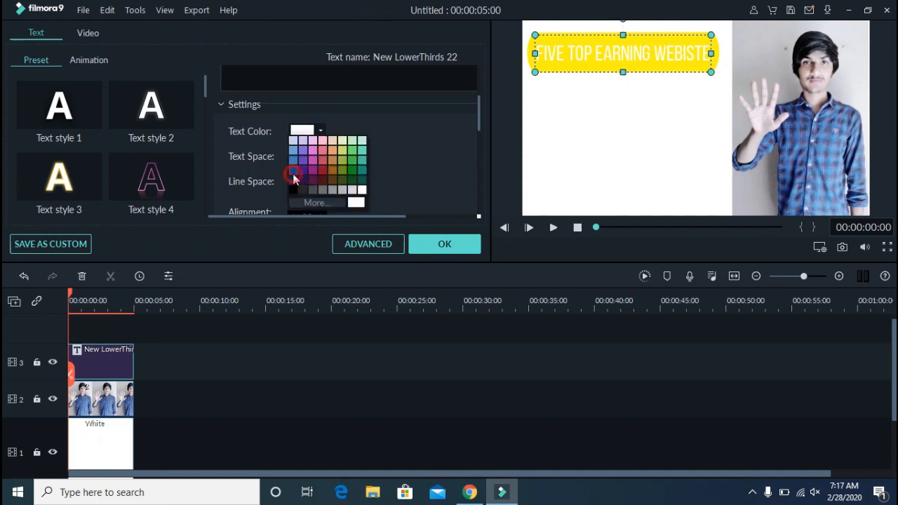
click(293, 174)
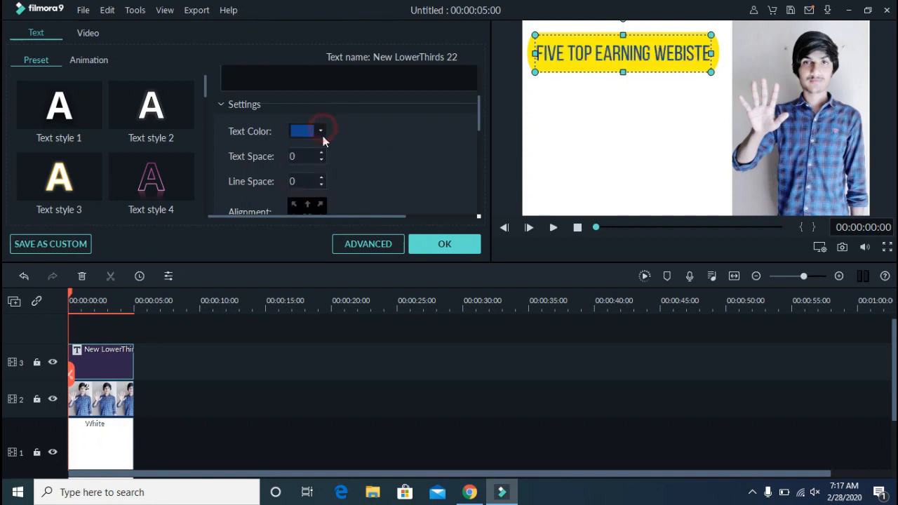
click(321, 133)
click(296, 190)
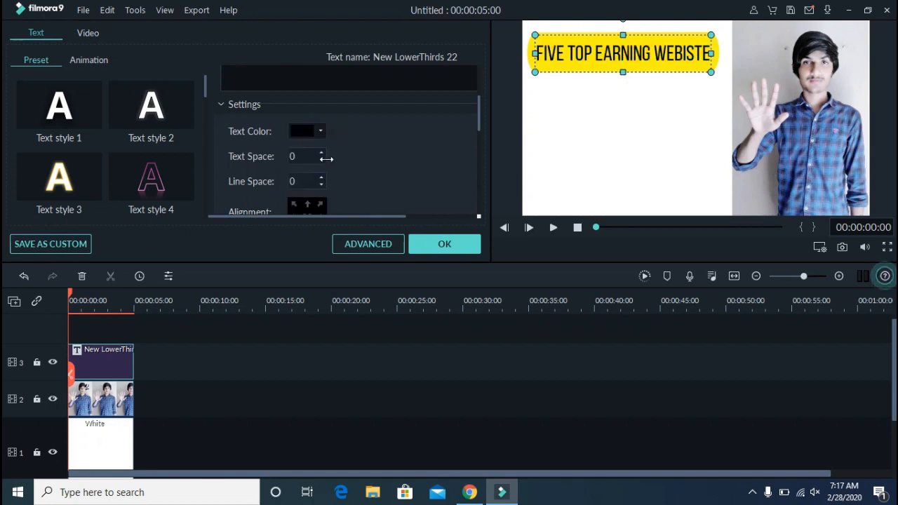
Confirm the title text edits and close the editor
scroll(378, 111, up, 3)
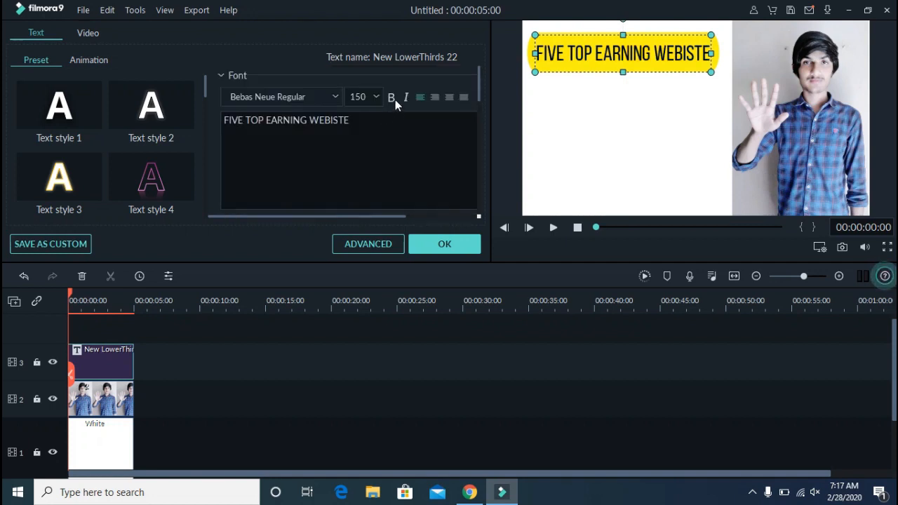
scroll(395, 100, down, 5)
scroll(397, 105, down, 2)
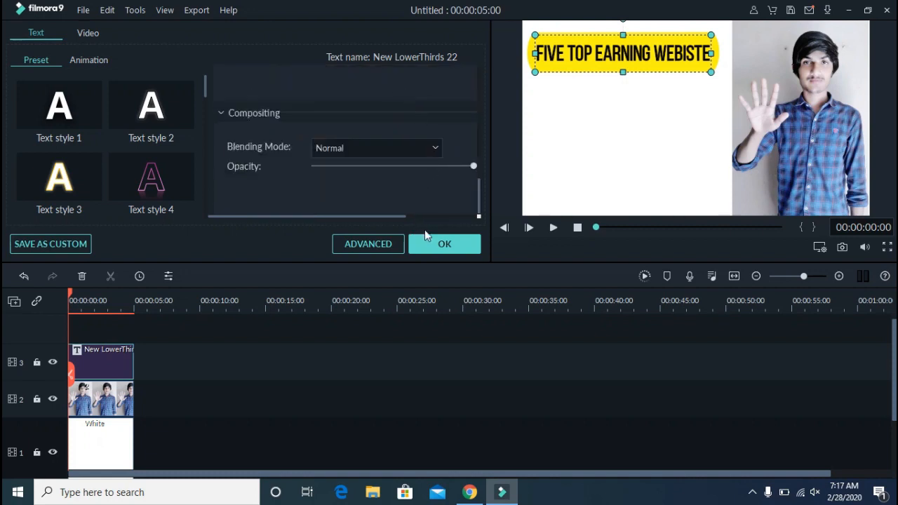
click(444, 243)
click(557, 104)
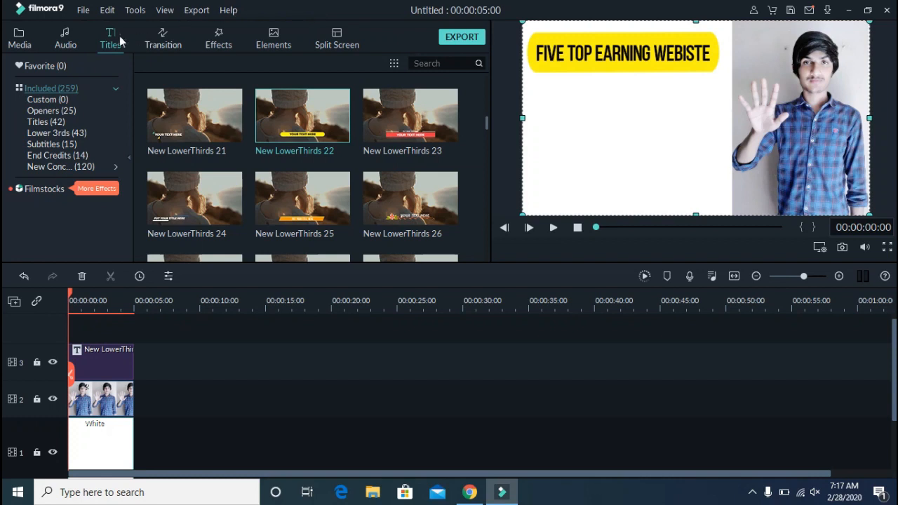
Add another New LowerThirds 22 title to the fourth track at the start of the timeline
scroll(296, 139, up, 15)
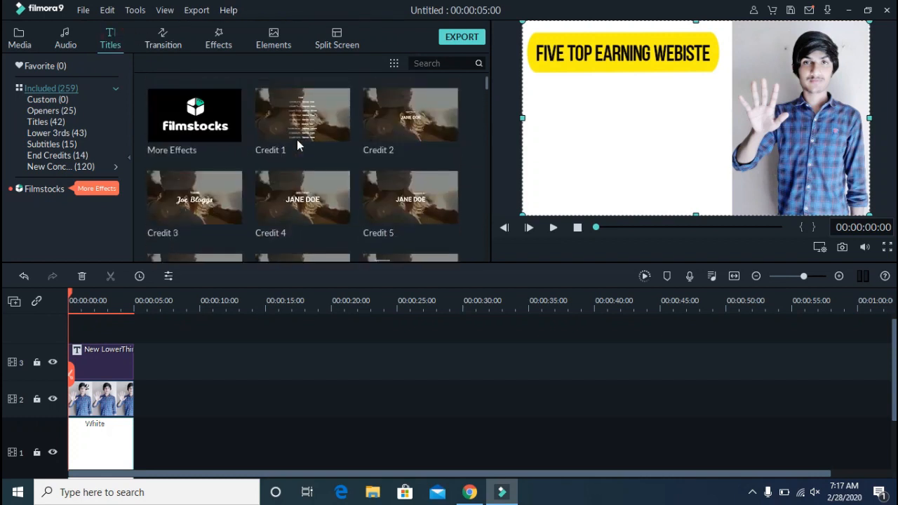
scroll(396, 155, down, 8)
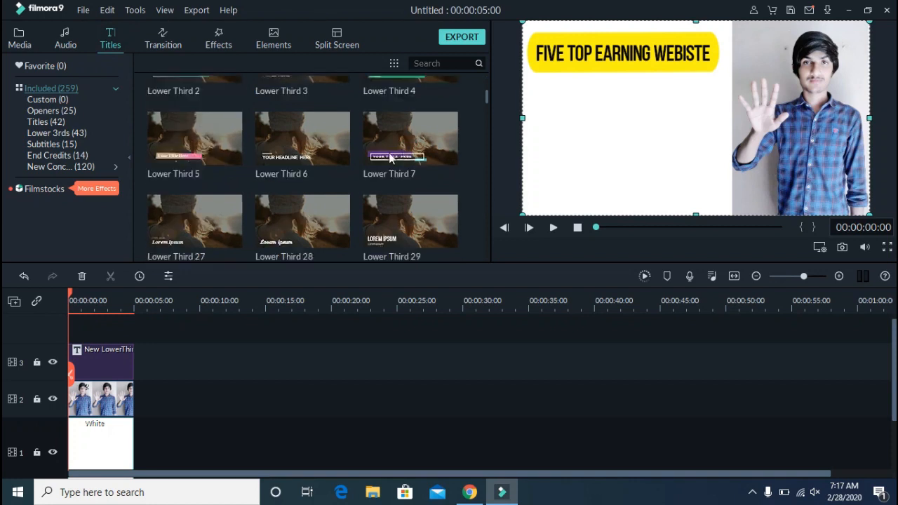
scroll(321, 165, down, 3)
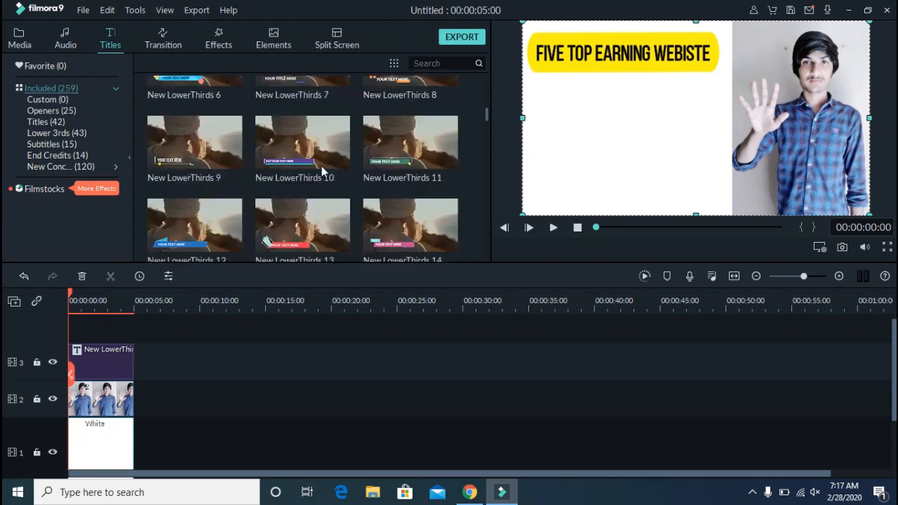
scroll(322, 166, down, 3)
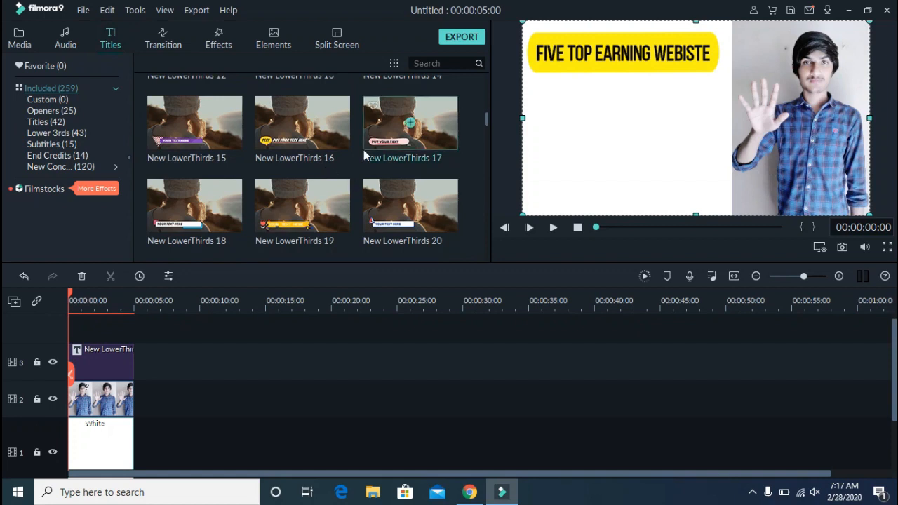
scroll(334, 142, down, 3)
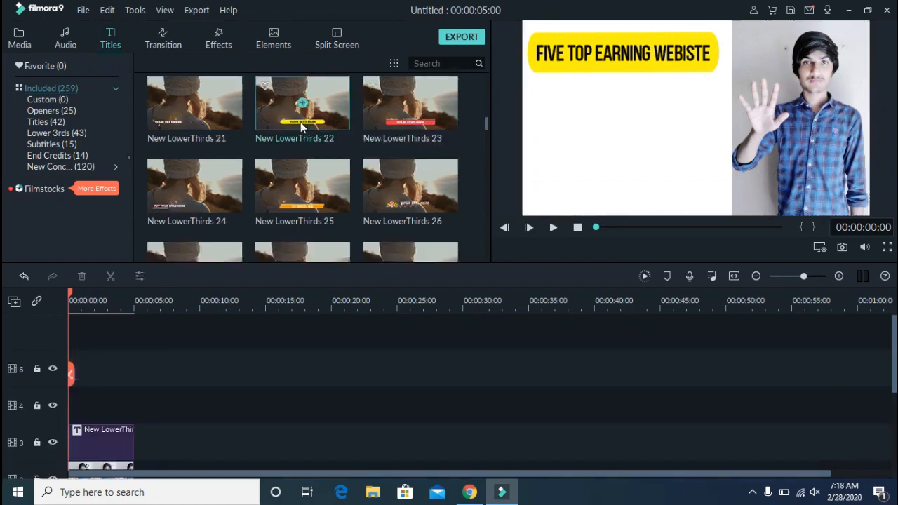
drag(278, 113, 56, 395)
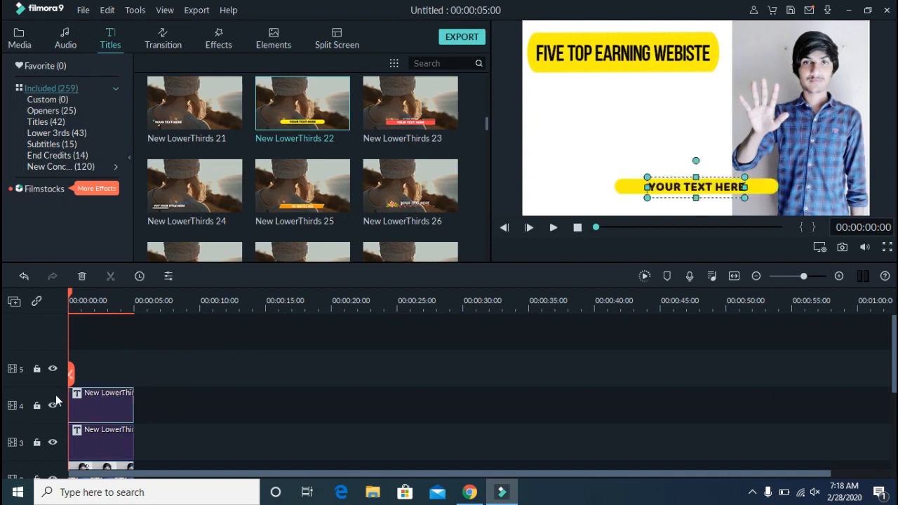
Move the second lower-third yellow bar up beneath the main title and enlarge it to fill the left area
drag(635, 189, 564, 109)
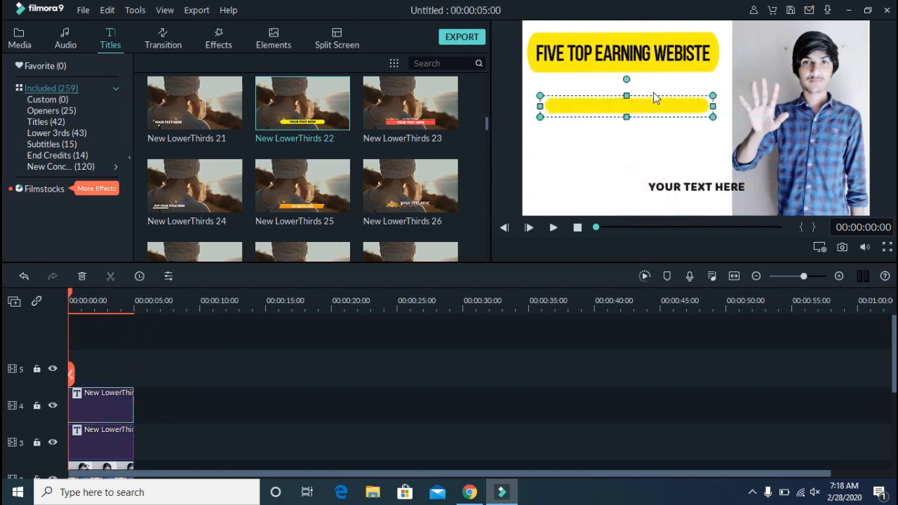
drag(627, 95, 627, 83)
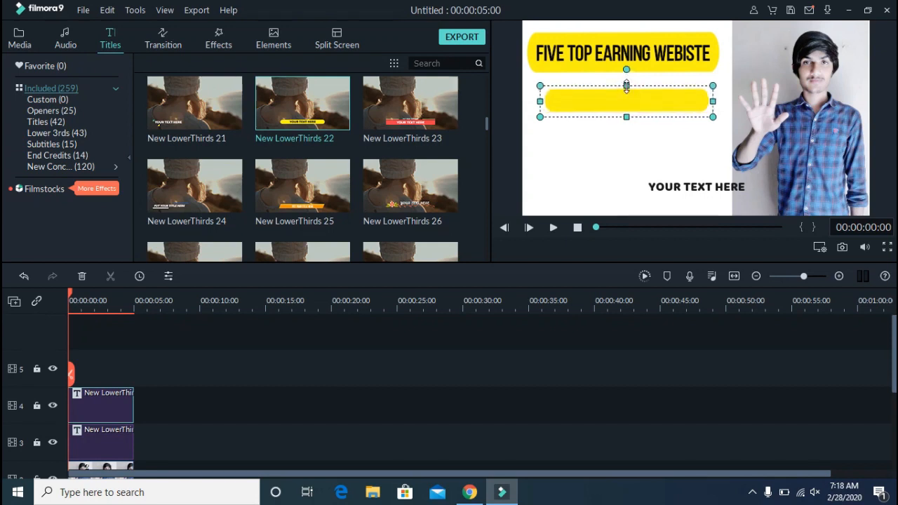
drag(626, 114, 628, 149)
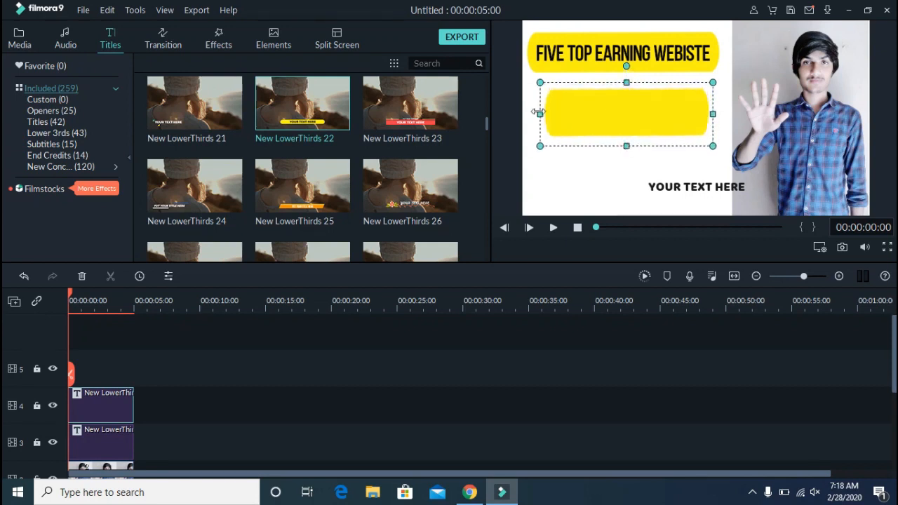
drag(539, 112, 524, 113)
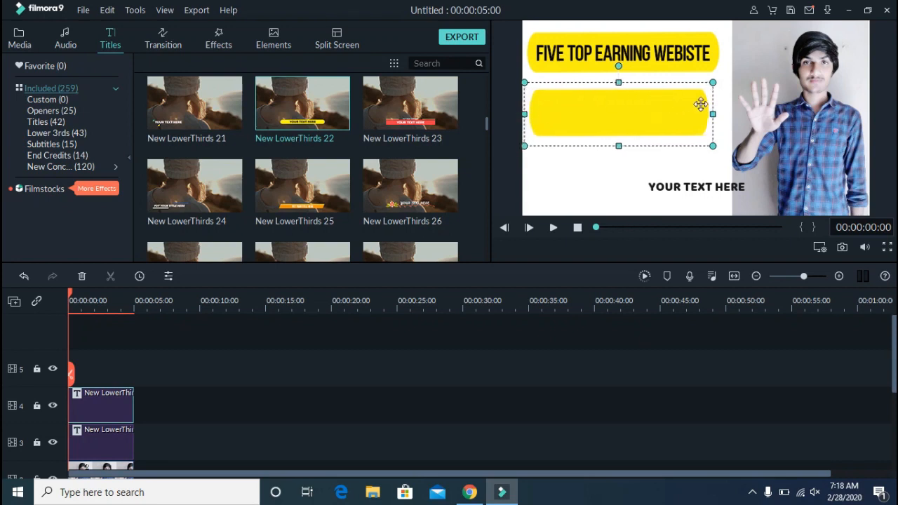
drag(713, 114, 728, 111)
Open the lower-third text for editing and move it into the enlarged yellow bar
click(667, 184)
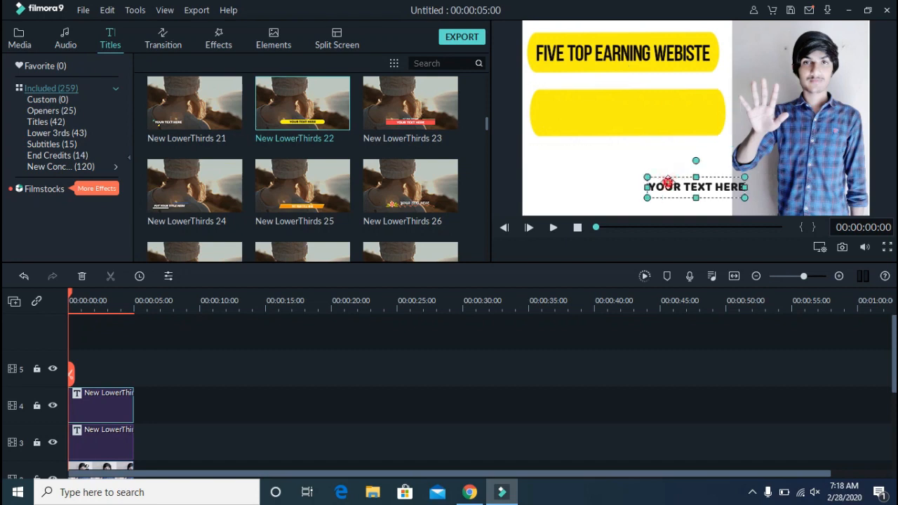
double_click(668, 184)
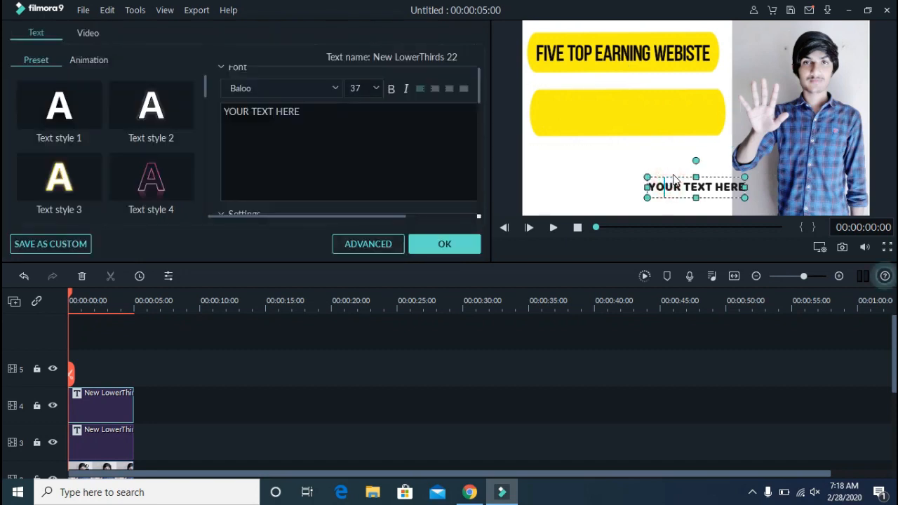
drag(672, 175, 570, 89)
Replace the lower-third text with "IN WEBSITE KO JOIN" and "KARW OR DOLLOR KAMO" on two lines
double_click(574, 100)
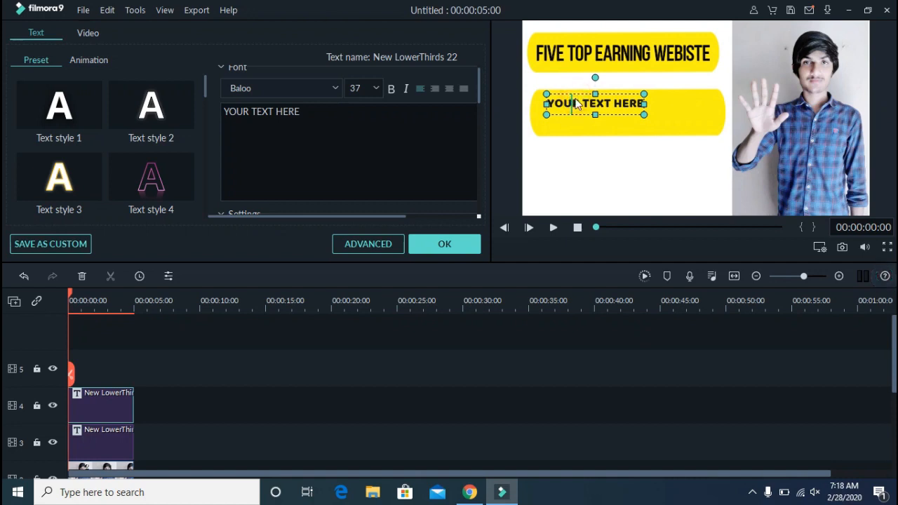
key(ctrl+a)
text(IN)
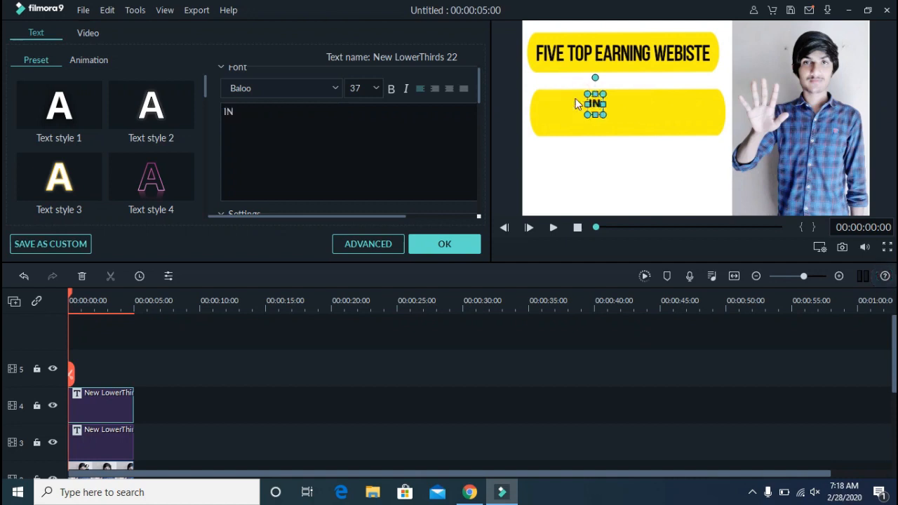
text( WEBSITE)
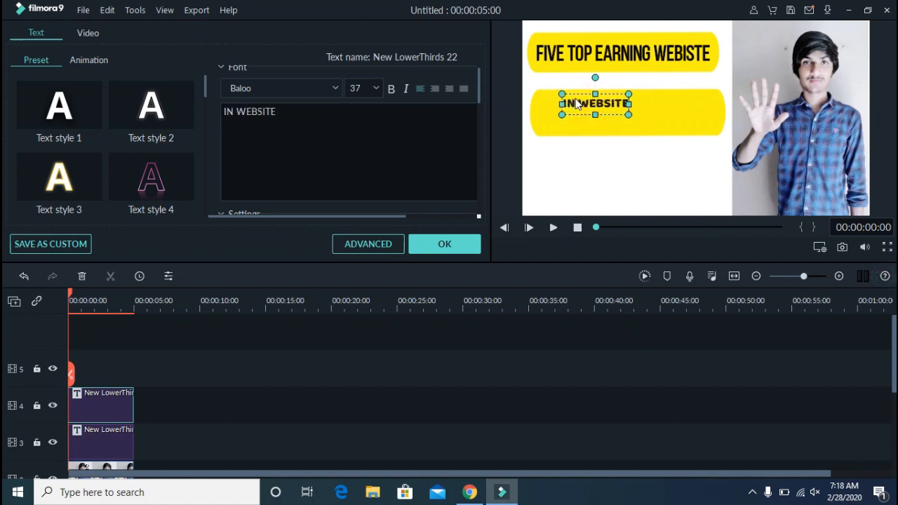
text( KO JOIN)
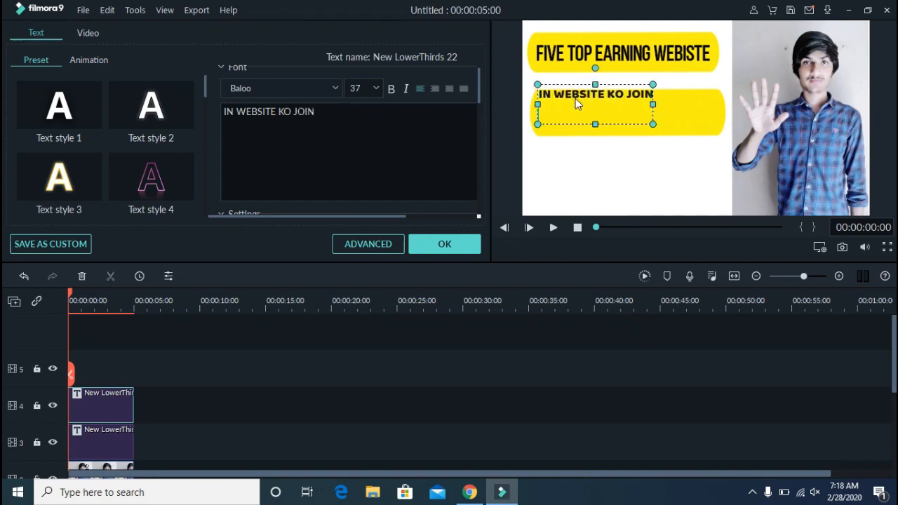
key(Return)
text(KARW OR)
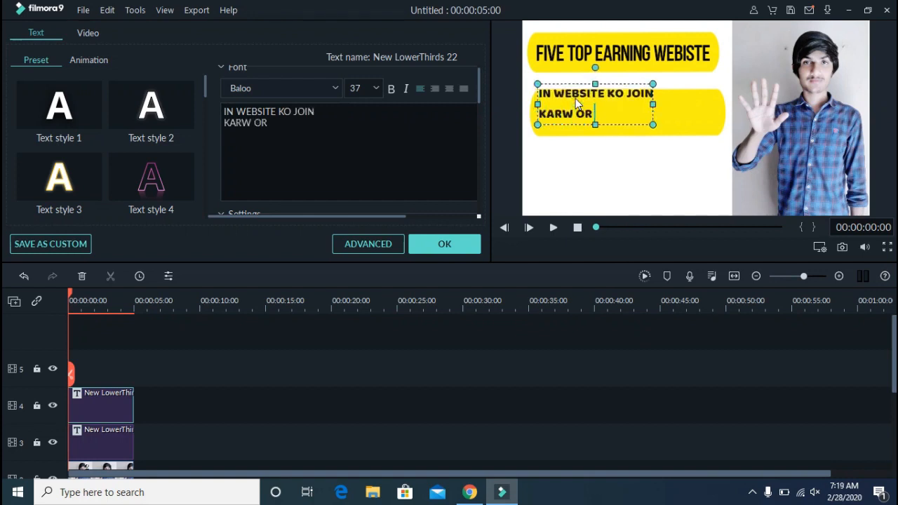
text( DOLLO)
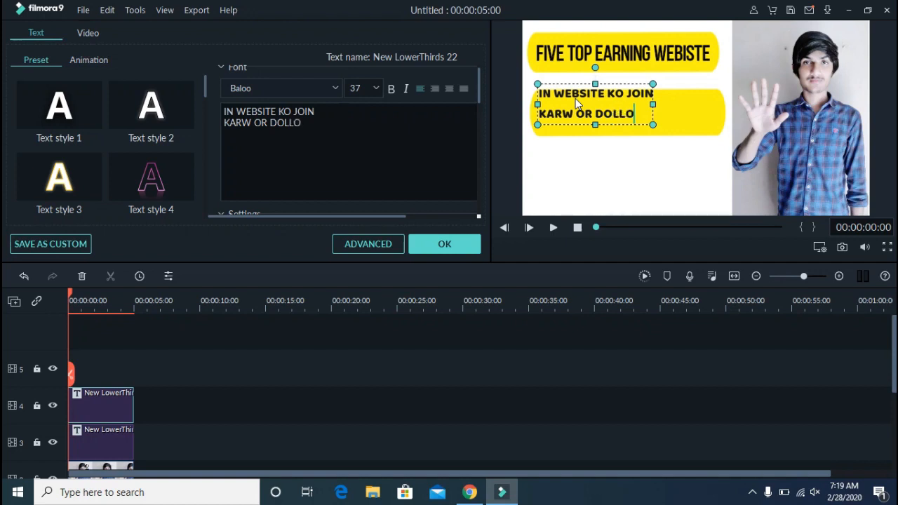
text(R KAMO)
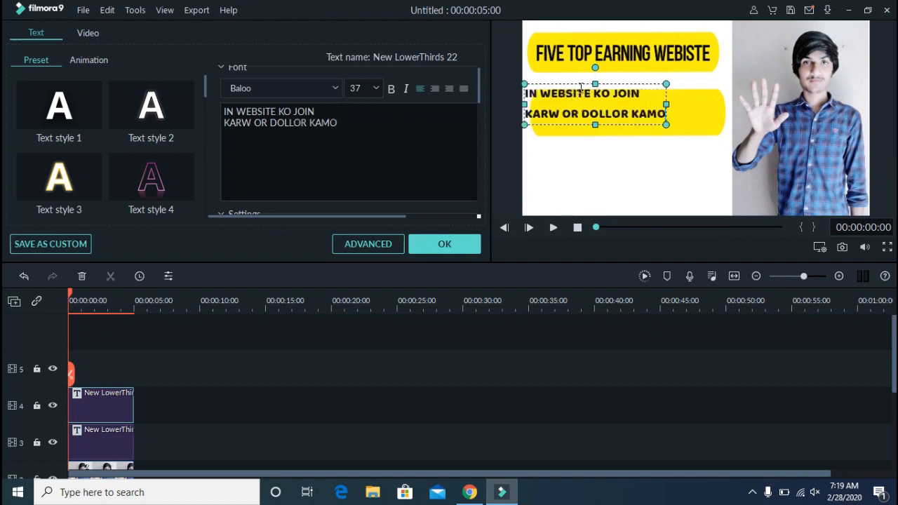
Shift the text box slightly lower and move "KAMO" onto its own third line
click(580, 85)
drag(580, 83, 598, 92)
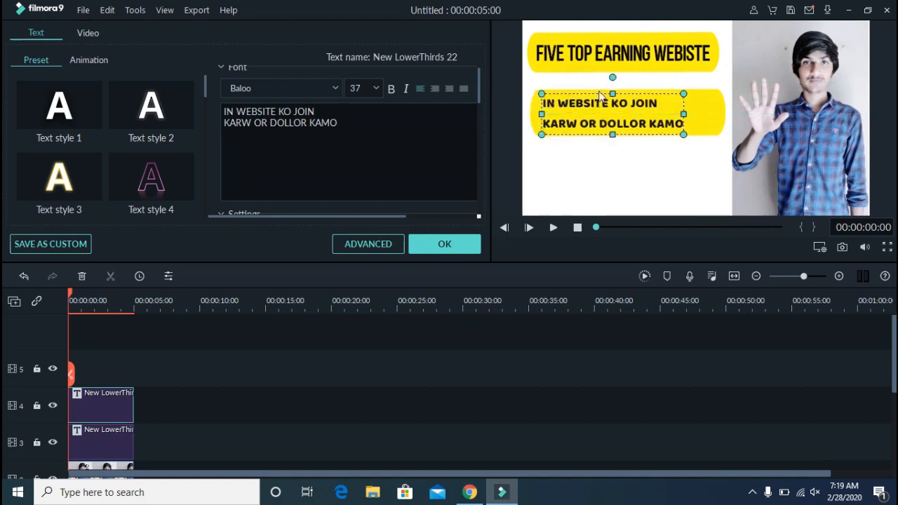
click(654, 123)
key(Return)
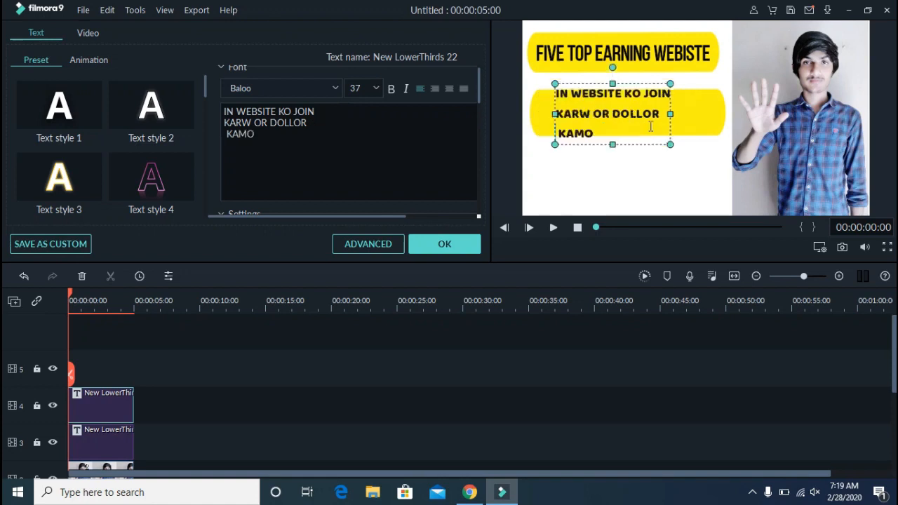
key(Delete)
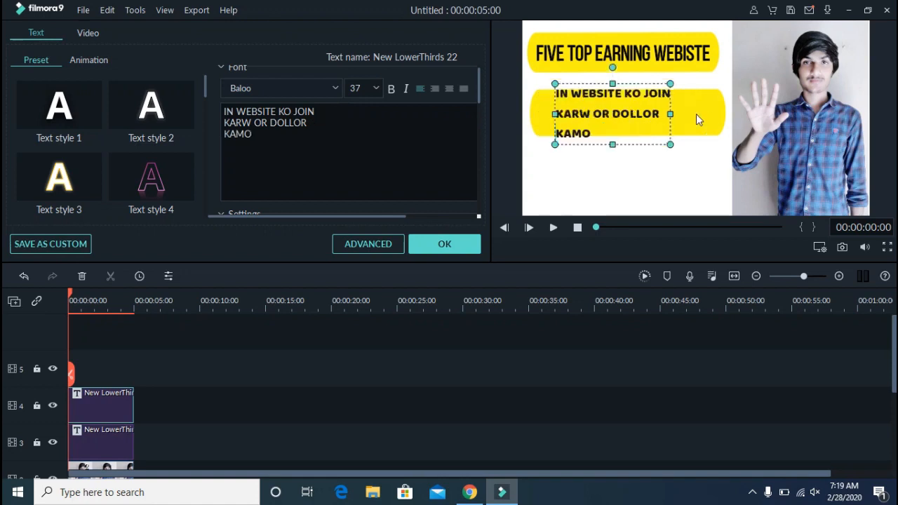
Extend the second yellow bar downward and reposition the text lower inside it
click(722, 113)
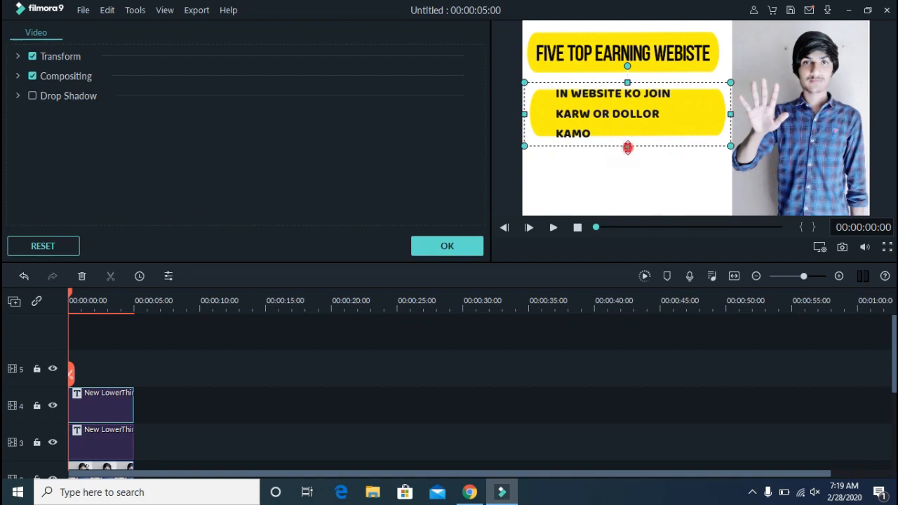
drag(627, 163, 627, 180)
click(629, 132)
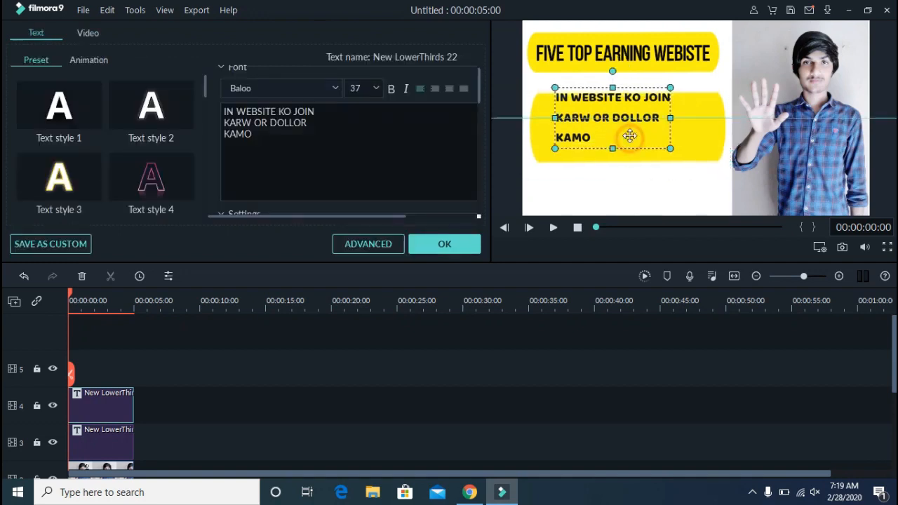
drag(629, 132, 624, 153)
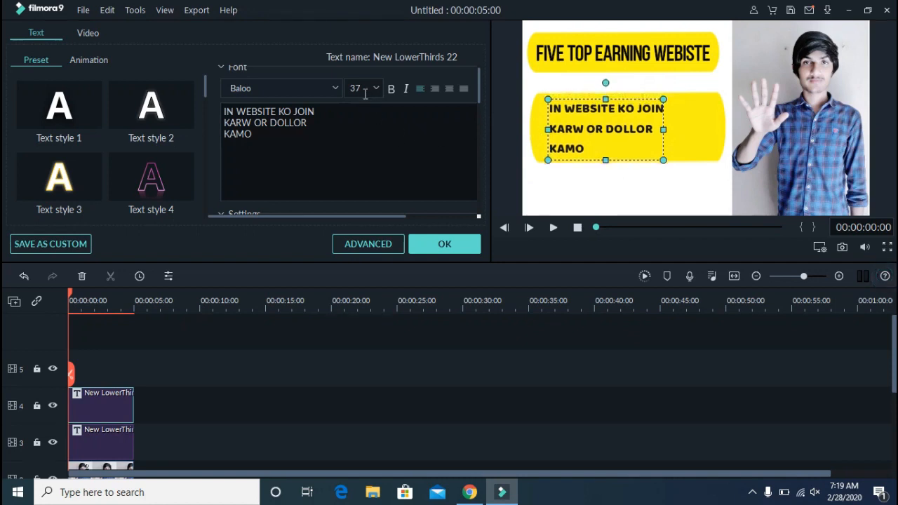
Set the lower-third text size to 44 and font to Bebas Neue, then widen its box
scroll(365, 93, up, 7)
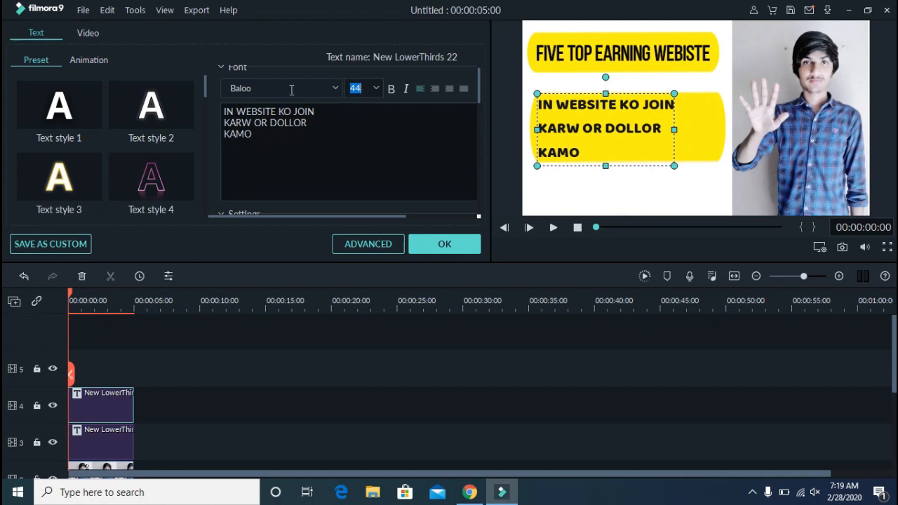
scroll(291, 90, down, 2)
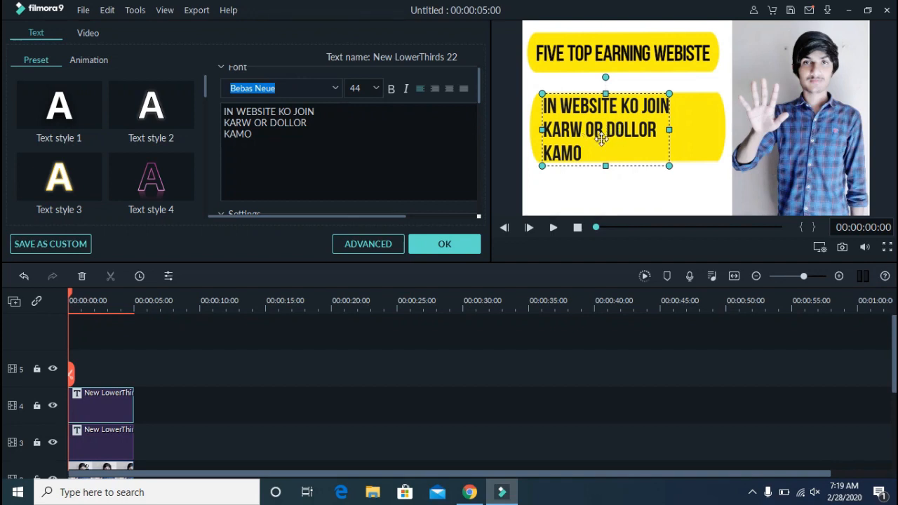
drag(670, 130, 700, 132)
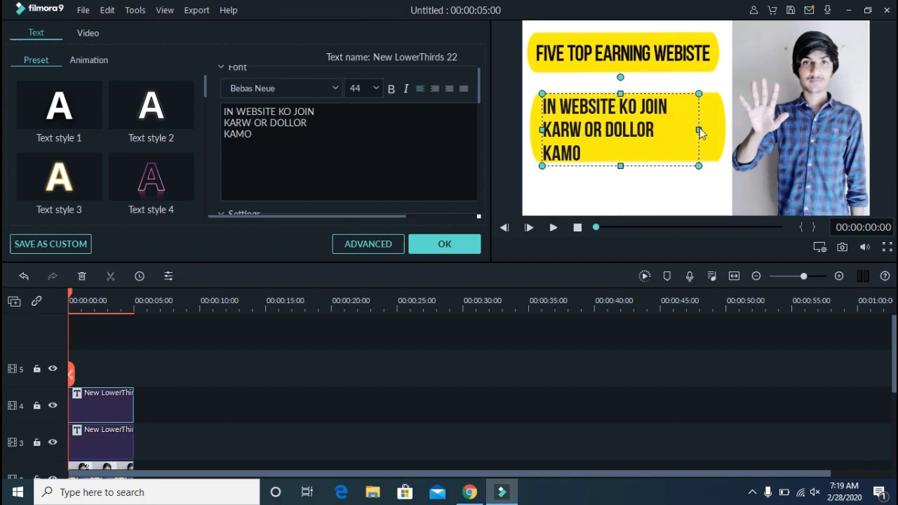
Rearrange the line breaks so the text reads "IN WEBSITE KO JOINKARW" and "OR DOLLOR KAMO" on two lines
double_click(560, 139)
key(Left)
key(Left)
key(BackSpace)
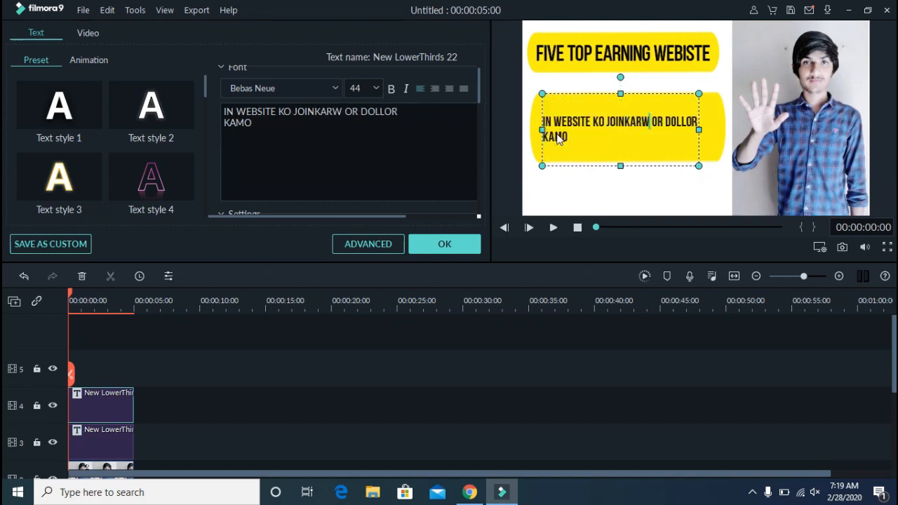
key(Return)
key(Delete)
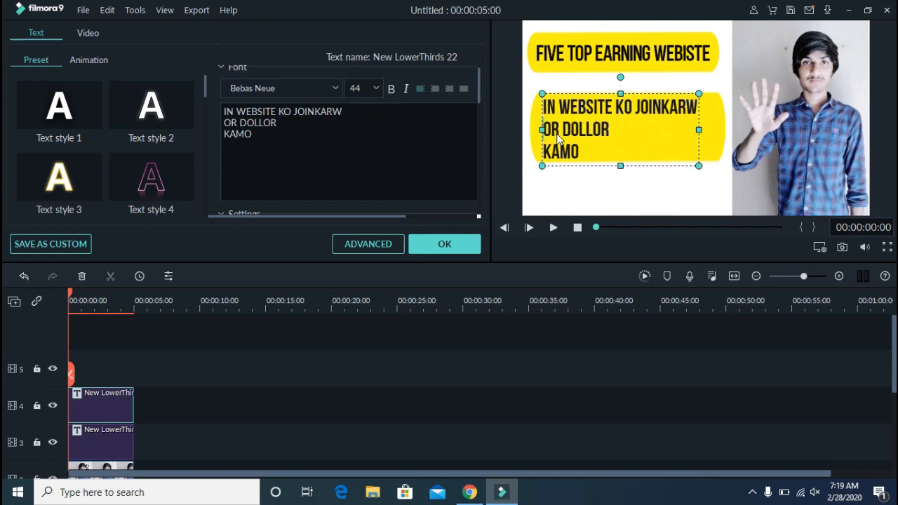
key(Delete)
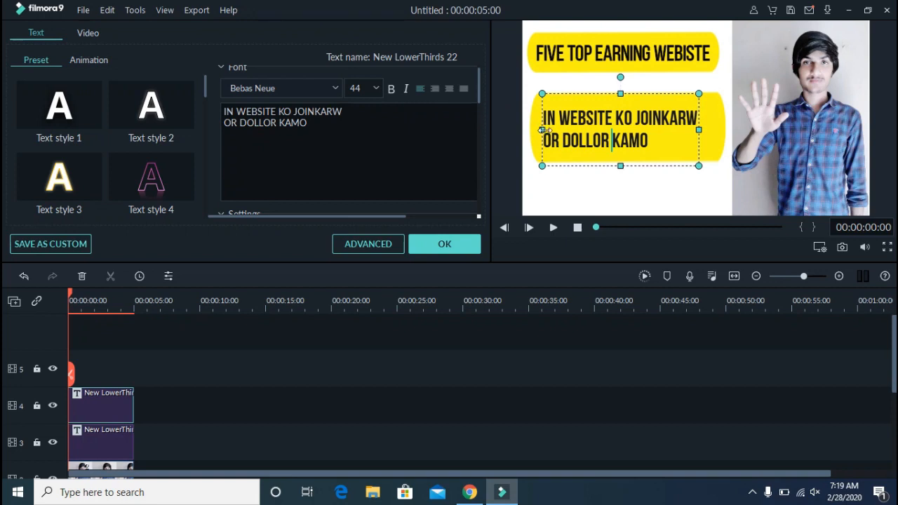
Widen the text box to the bar's edges and set the font size to 62
drag(543, 130, 539, 130)
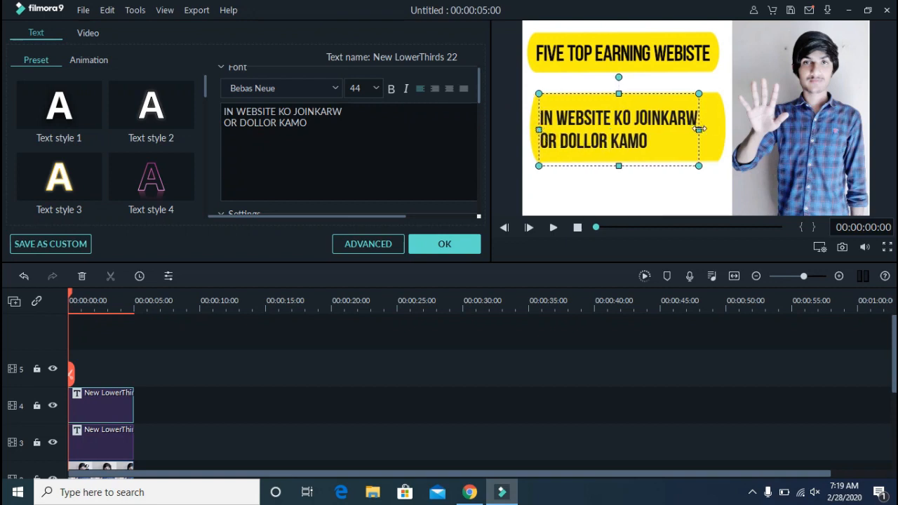
drag(699, 129, 724, 127)
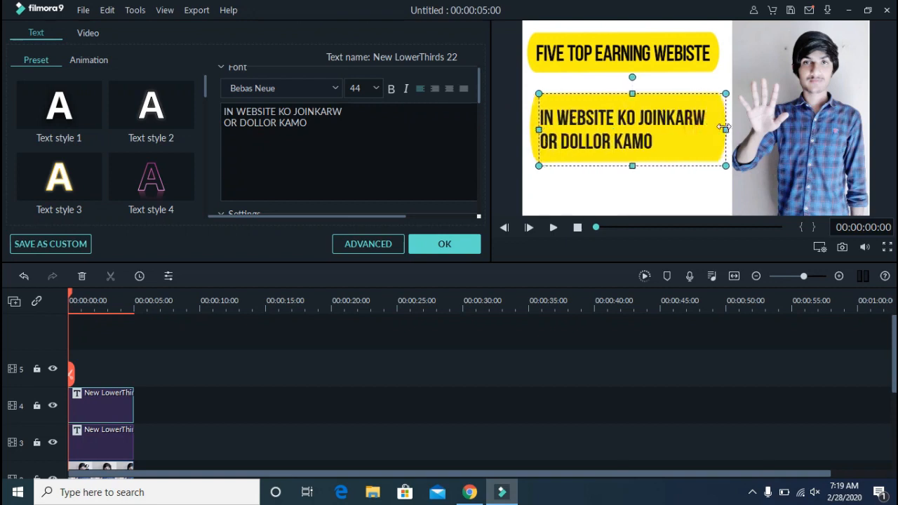
double_click(361, 87)
text(62)
key(Return)
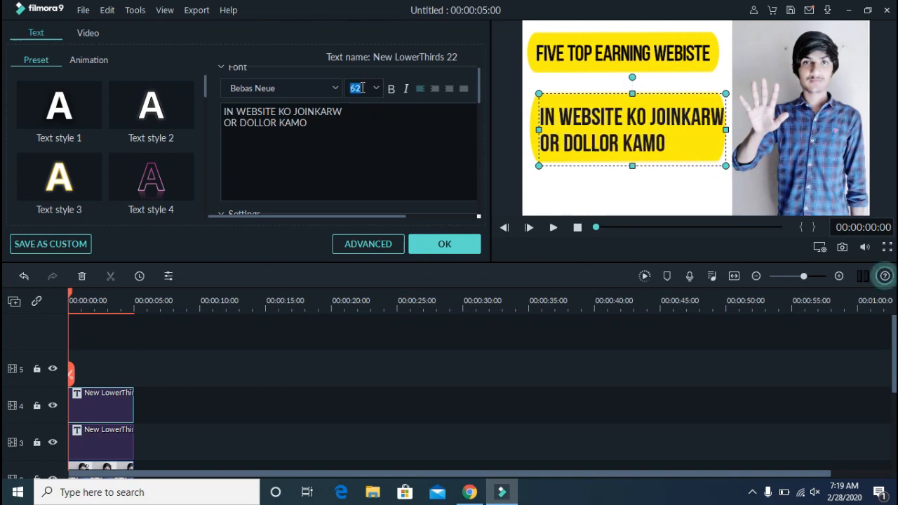
Confirm the lower-third text edits and close the editor
drag(587, 102, 589, 102)
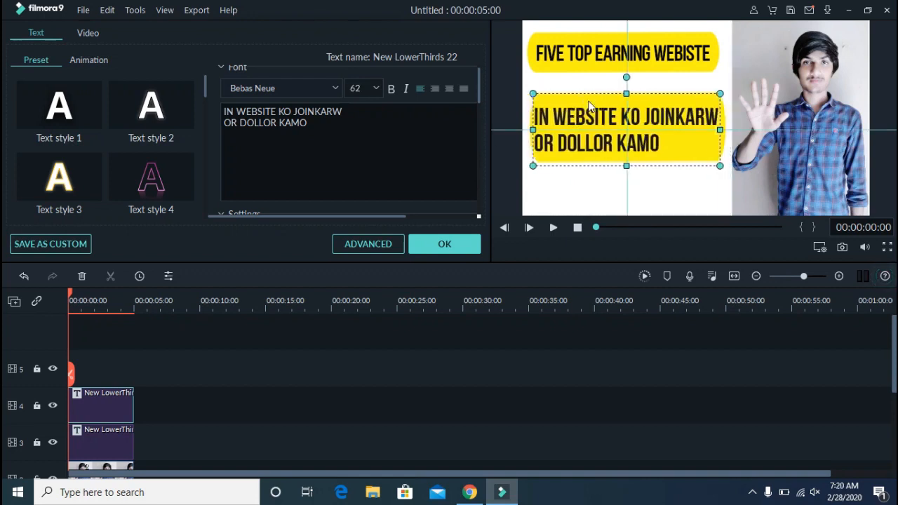
click(611, 197)
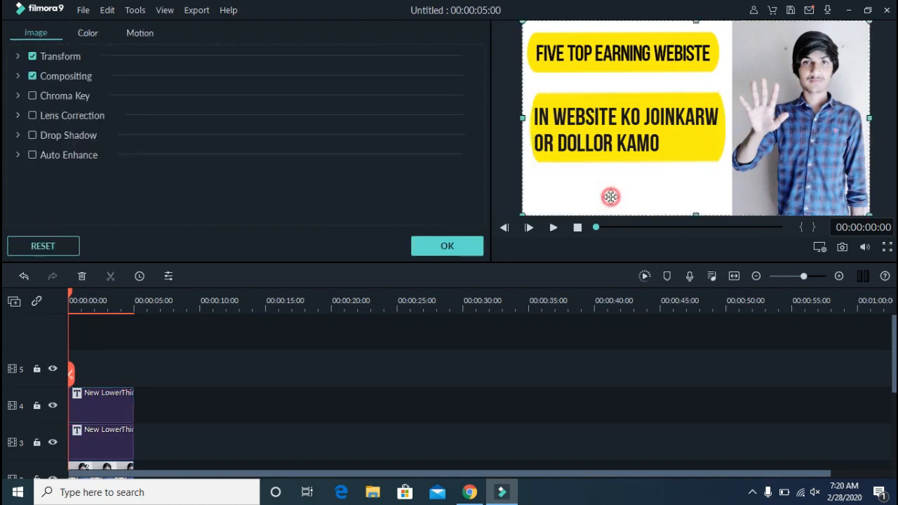
click(475, 238)
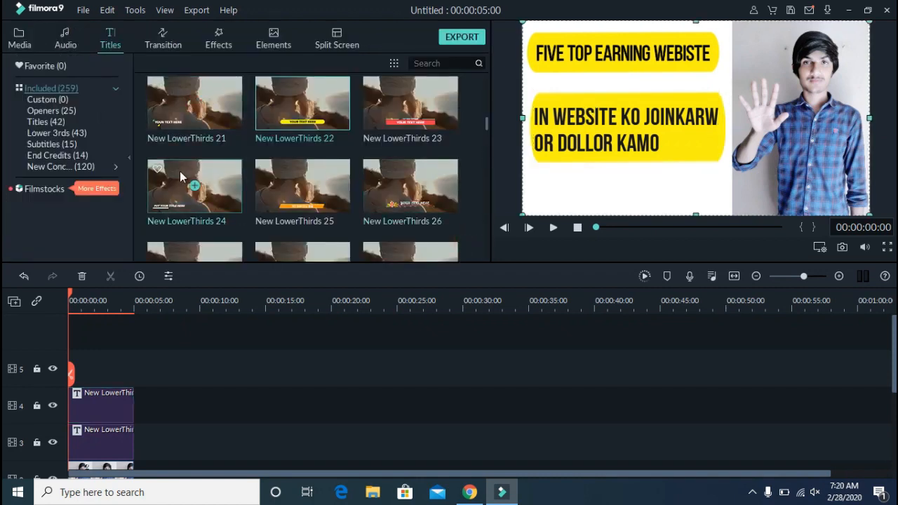
Import the EMIG image from the Desktop pictures folder into the project media
click(21, 37)
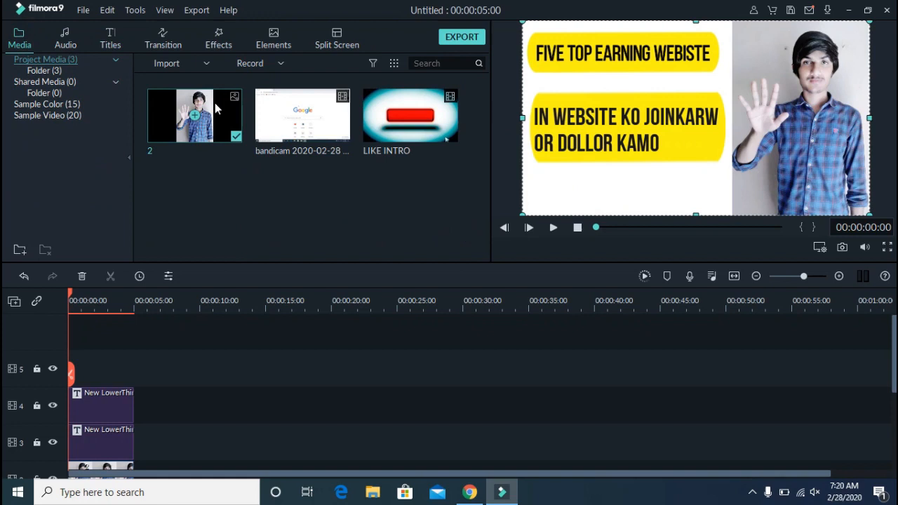
double_click(233, 158)
double_click(343, 204)
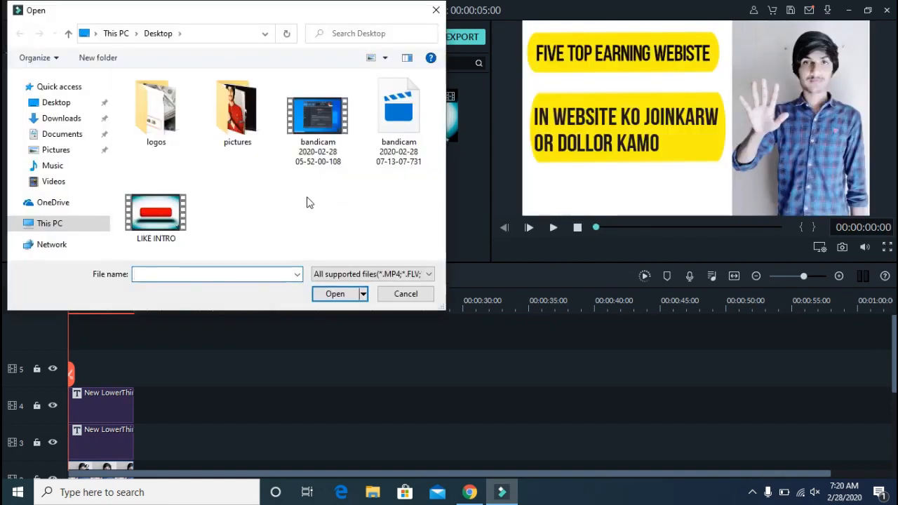
double_click(244, 118)
click(235, 186)
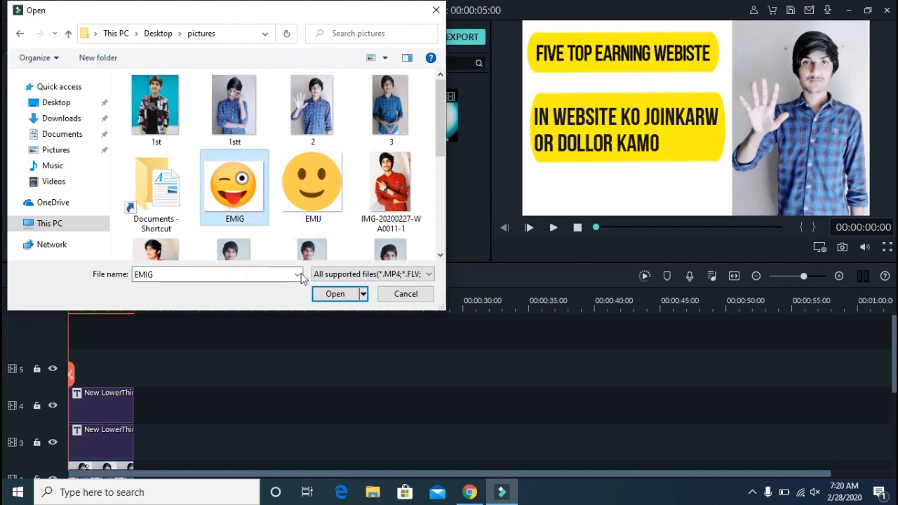
click(335, 293)
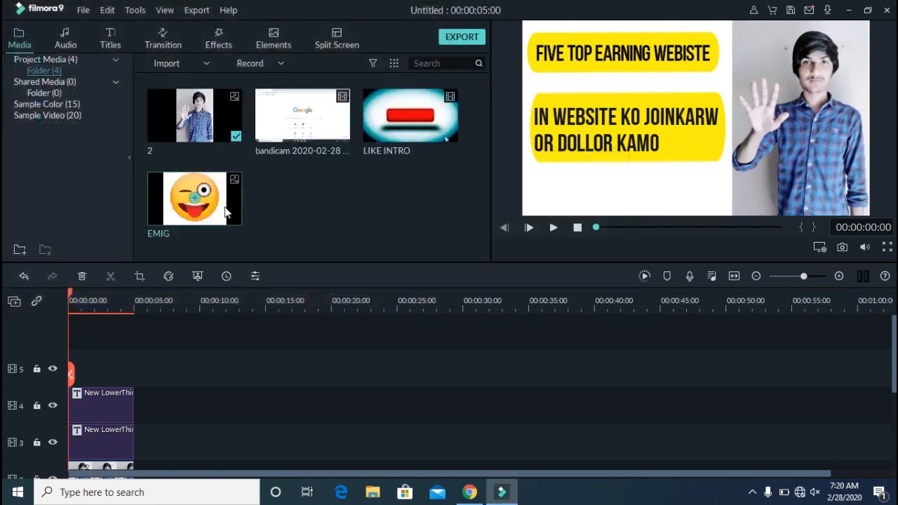
Add the EMIG image to a new track above the titles, then shrink it and place it beside the second bar's text
drag(228, 214, 51, 371)
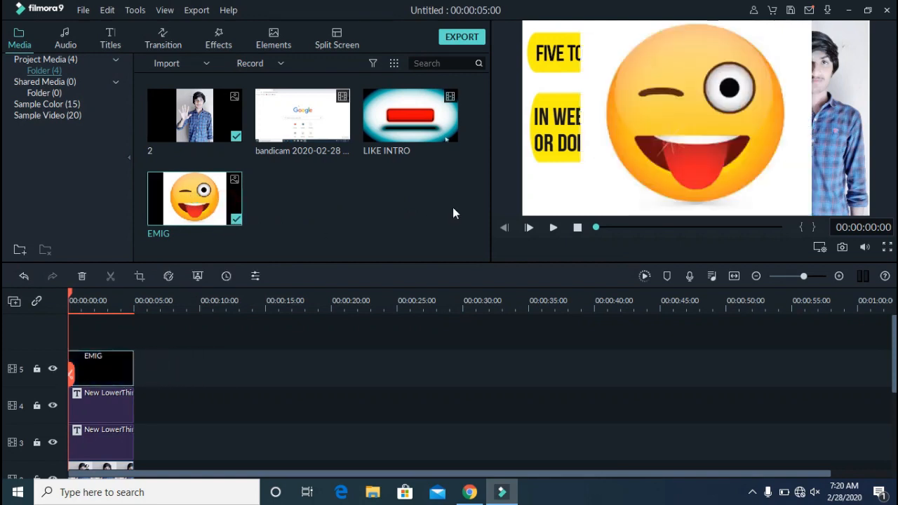
click(647, 96)
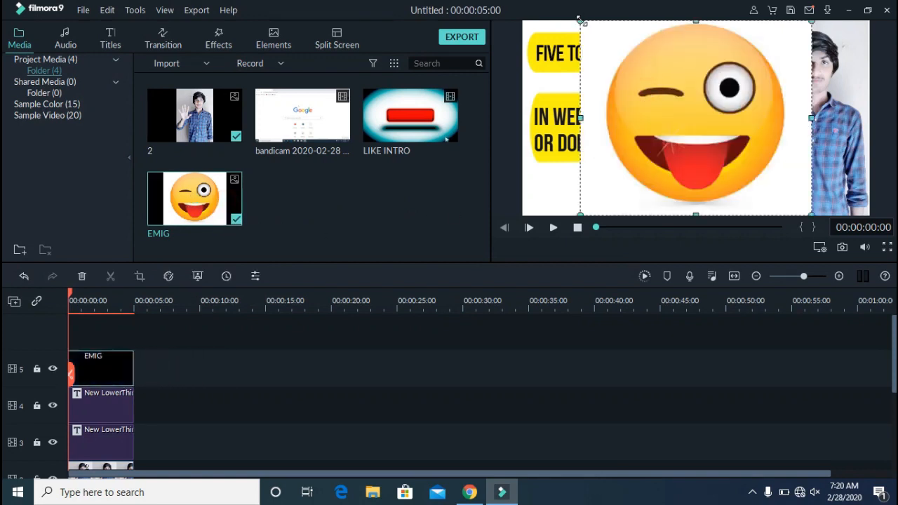
drag(581, 21, 730, 146)
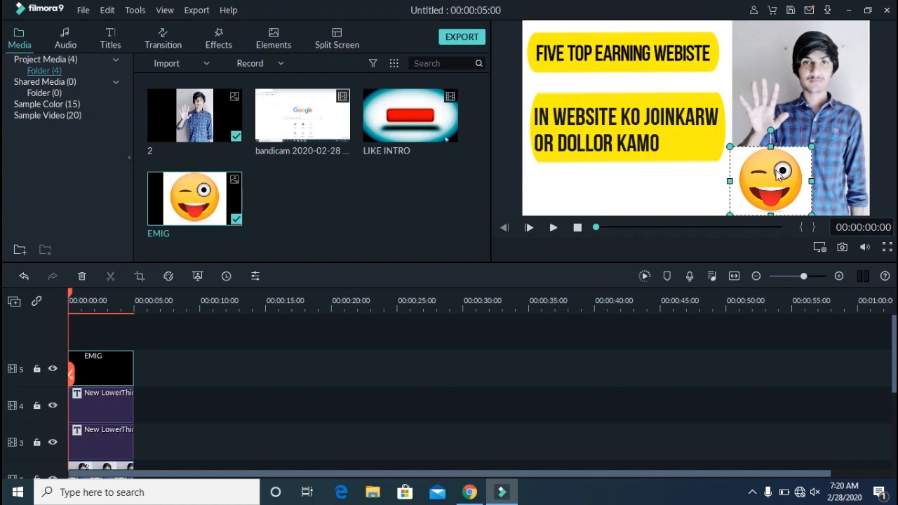
drag(779, 174, 731, 181)
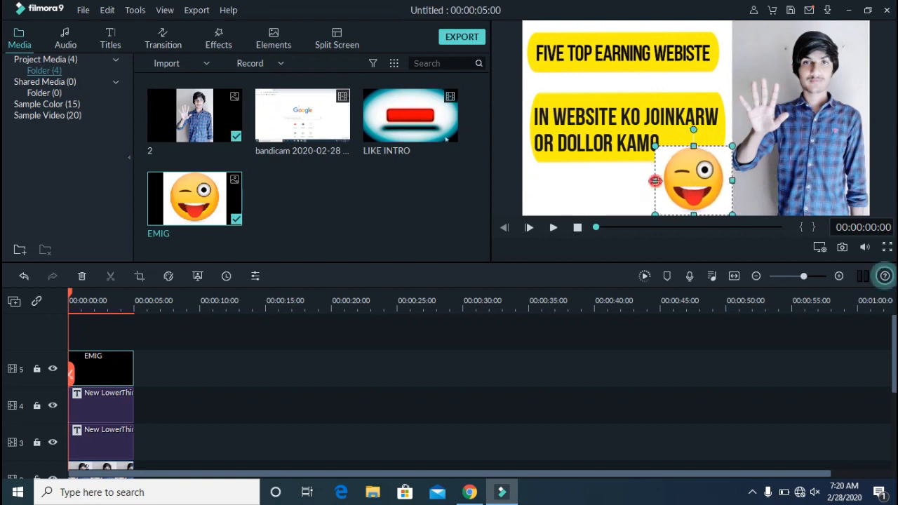
drag(655, 181, 660, 181)
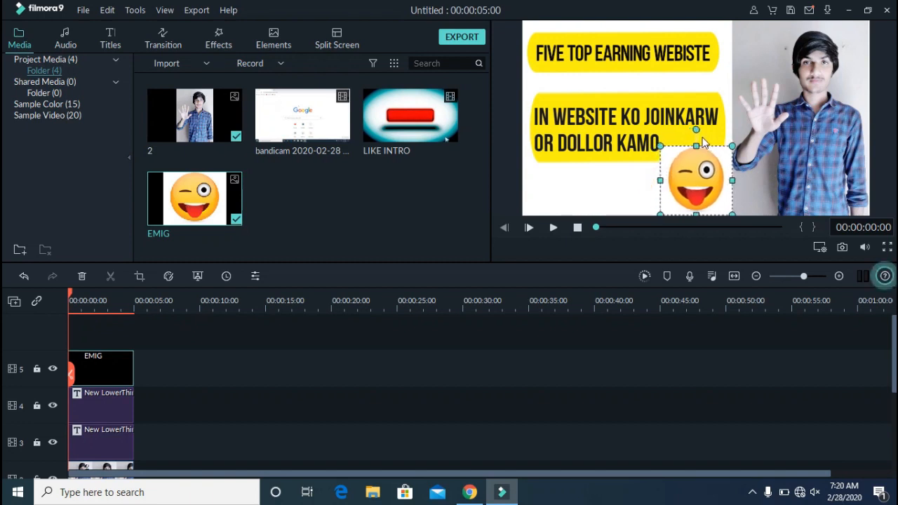
drag(698, 144, 666, 163)
click(653, 171)
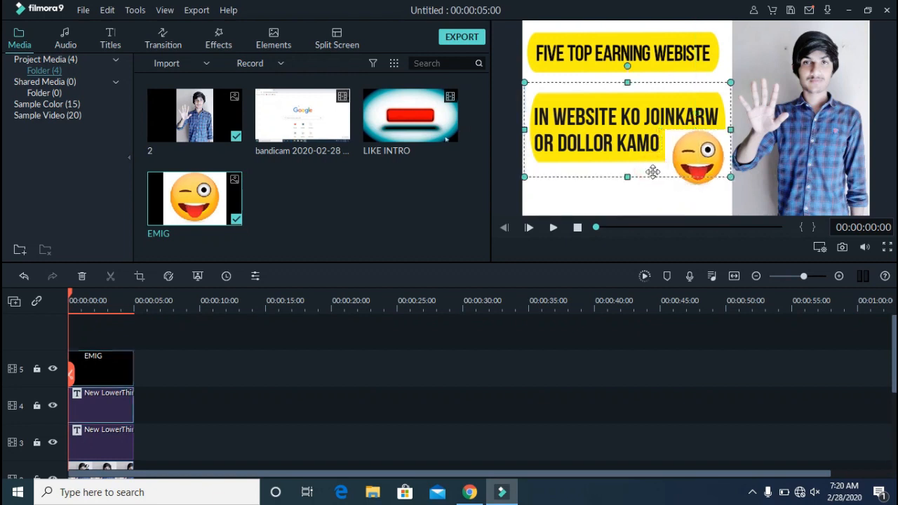
click(653, 186)
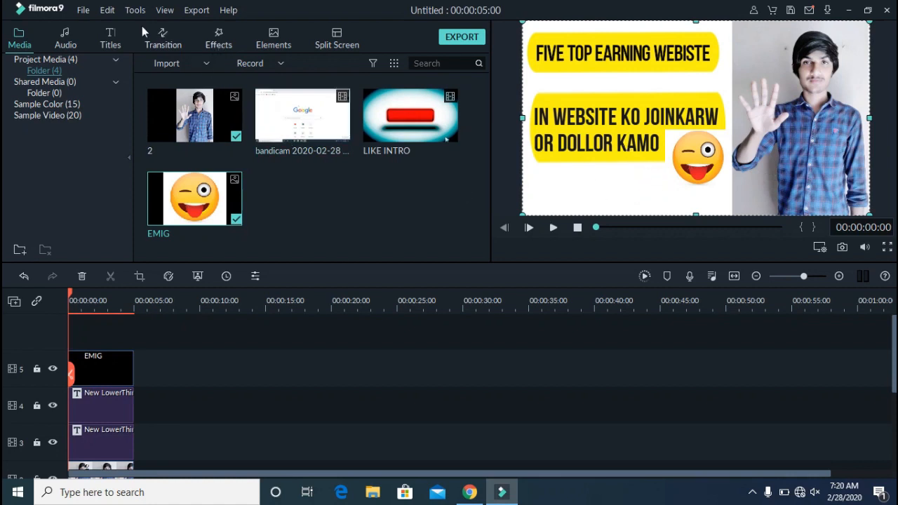
Add the New LowerThirds 22 title on a track above the emoji and move its bar and text to the frame's lower left
click(177, 40)
click(120, 39)
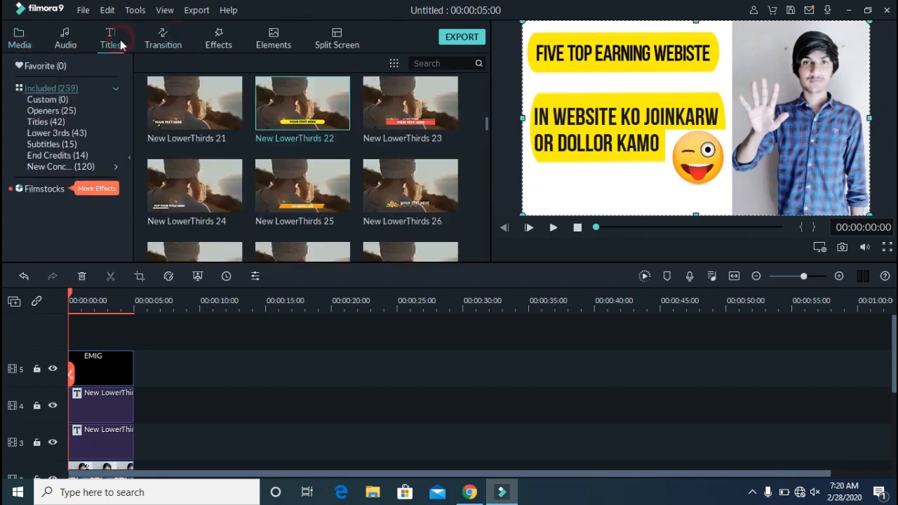
drag(273, 102, 68, 345)
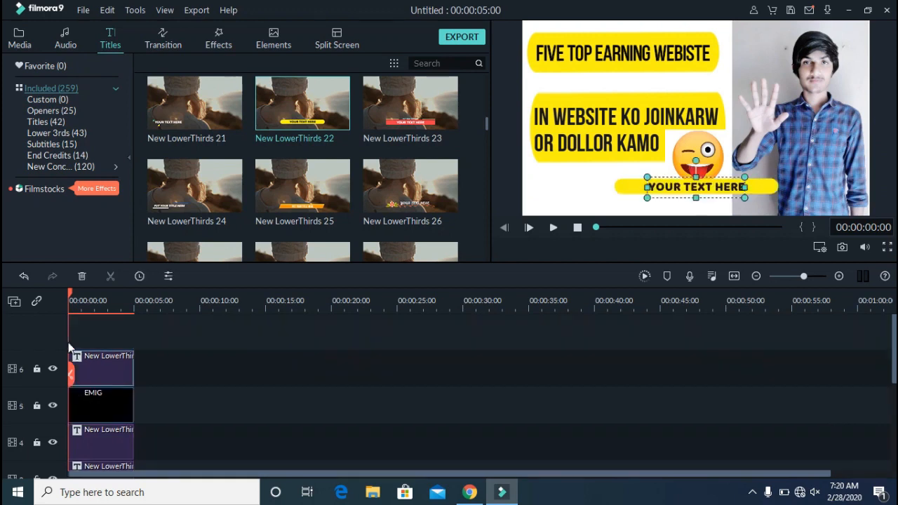
drag(627, 194, 552, 203)
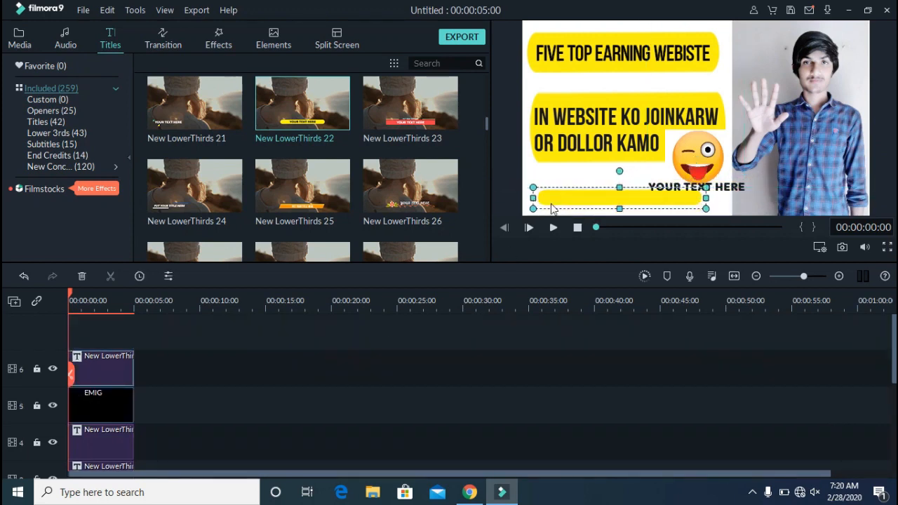
click(688, 185)
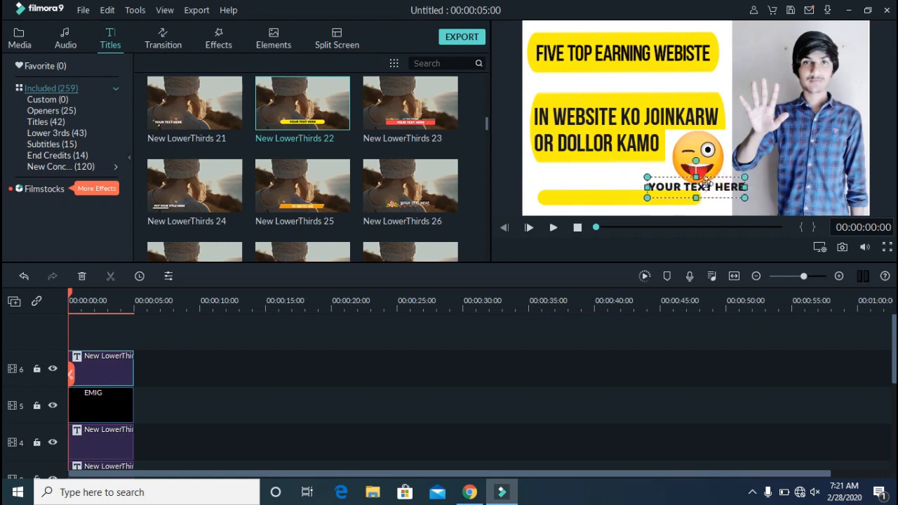
drag(688, 185, 592, 194)
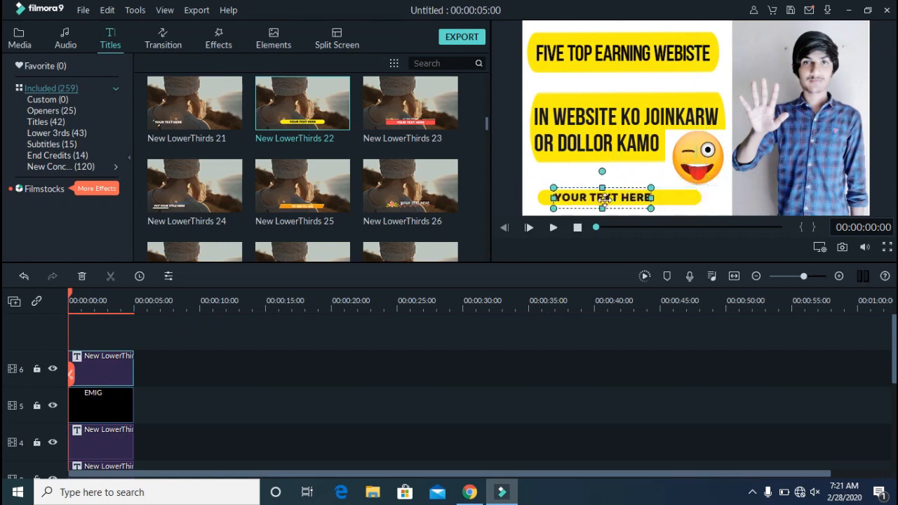
Replace the new title's text with "PROGRAMMING EXPERTS AND TIPS"
double_click(607, 203)
double_click(607, 203)
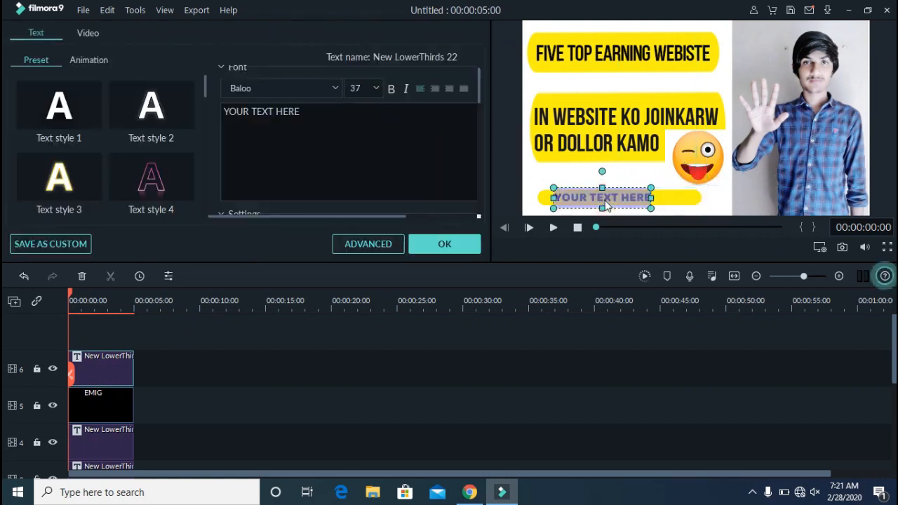
text(PROGRAMMING E)
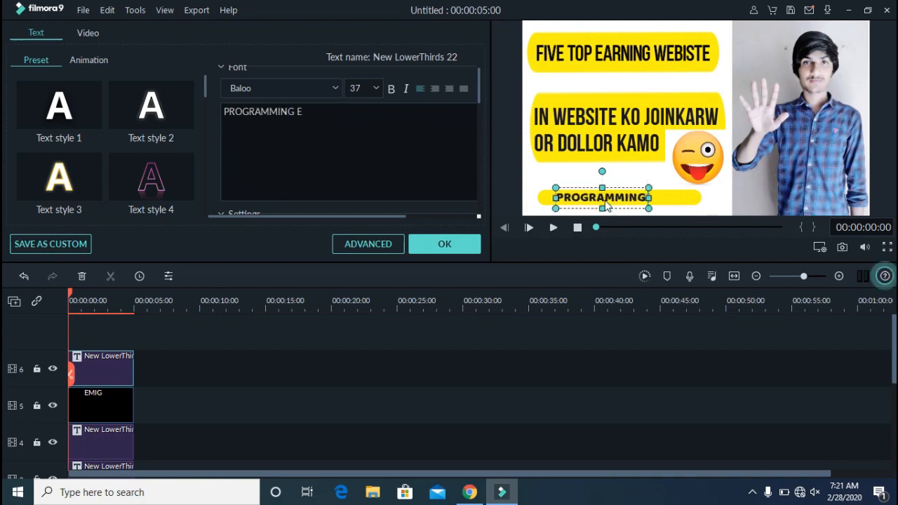
text(XPERTS AND)
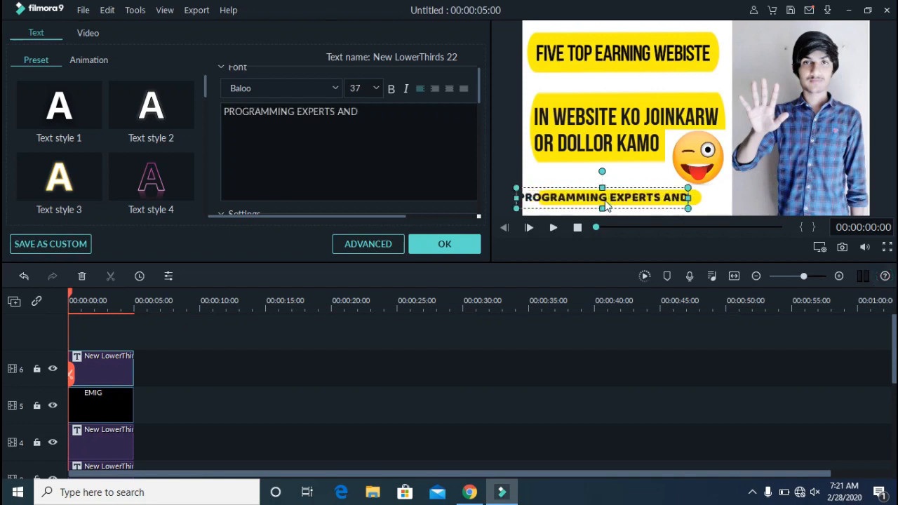
text( TIPS)
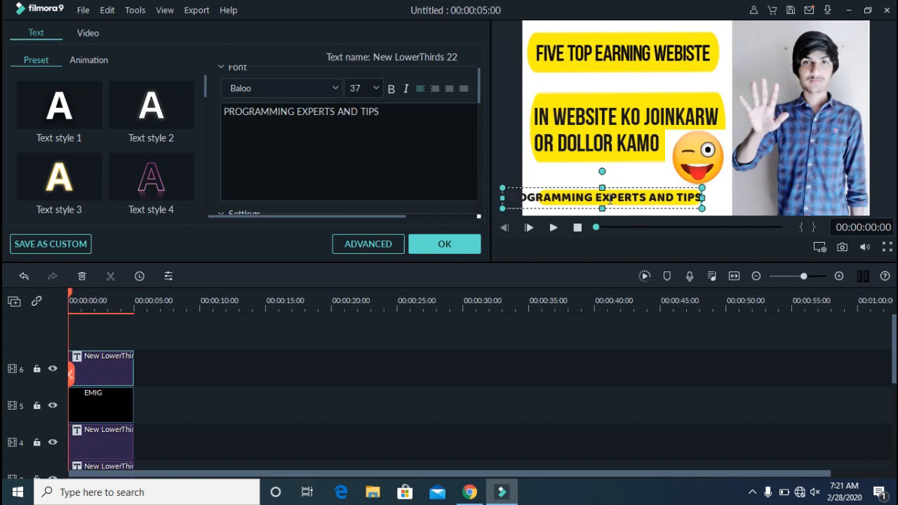
Stretch the new yellow bar to span the text, align the text on it, and confirm the edits
drag(647, 186, 693, 188)
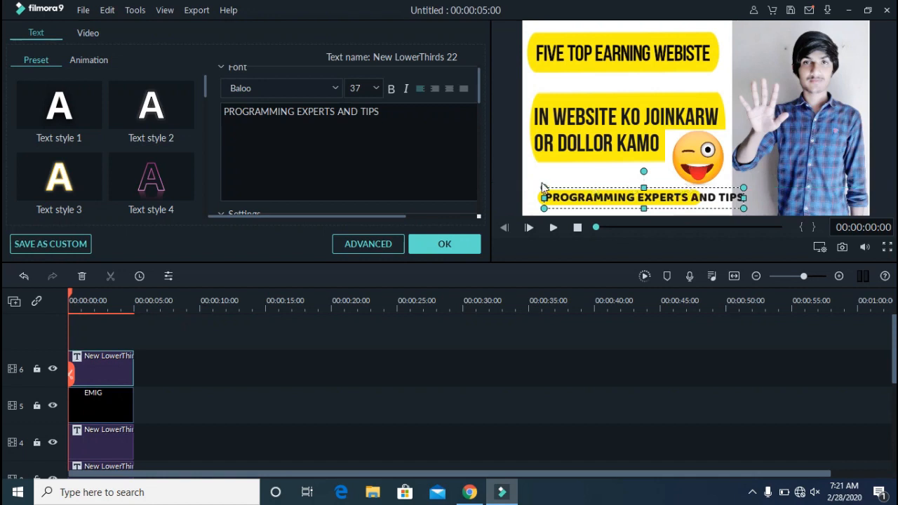
click(541, 188)
click(542, 199)
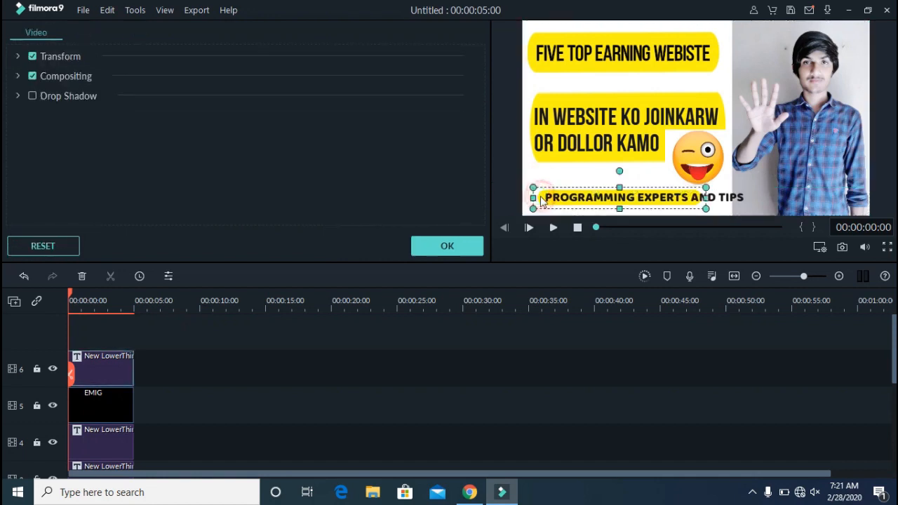
drag(705, 197, 757, 198)
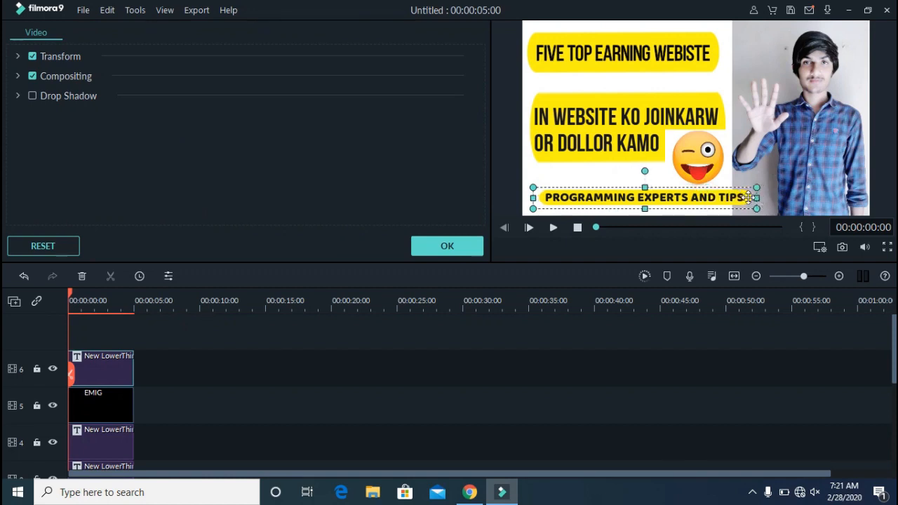
drag(533, 198, 527, 198)
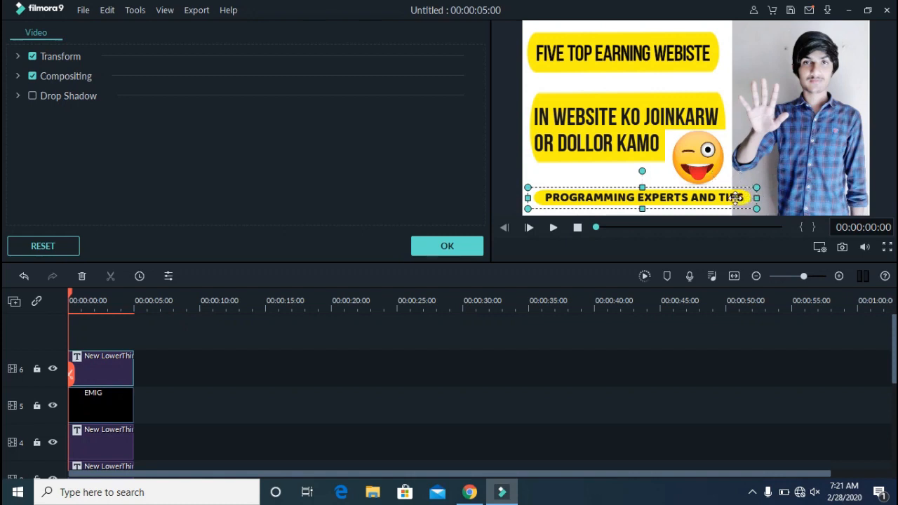
click(612, 174)
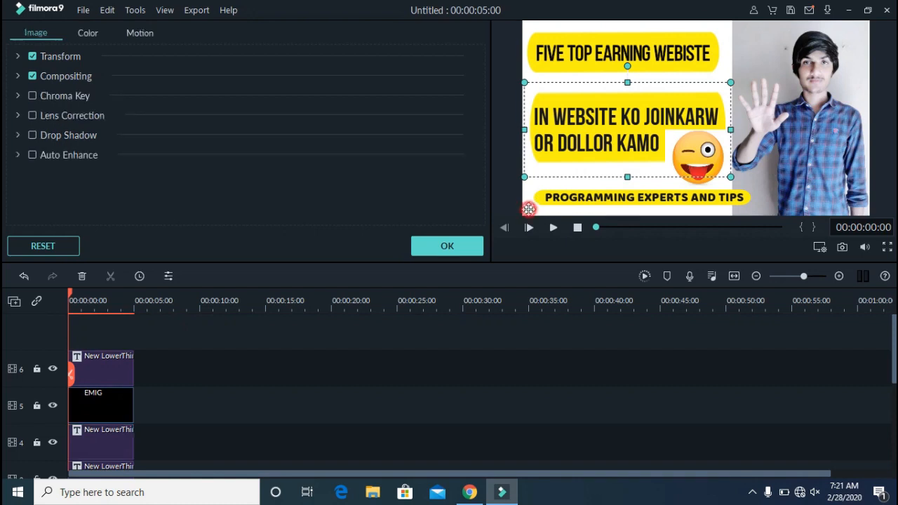
click(467, 247)
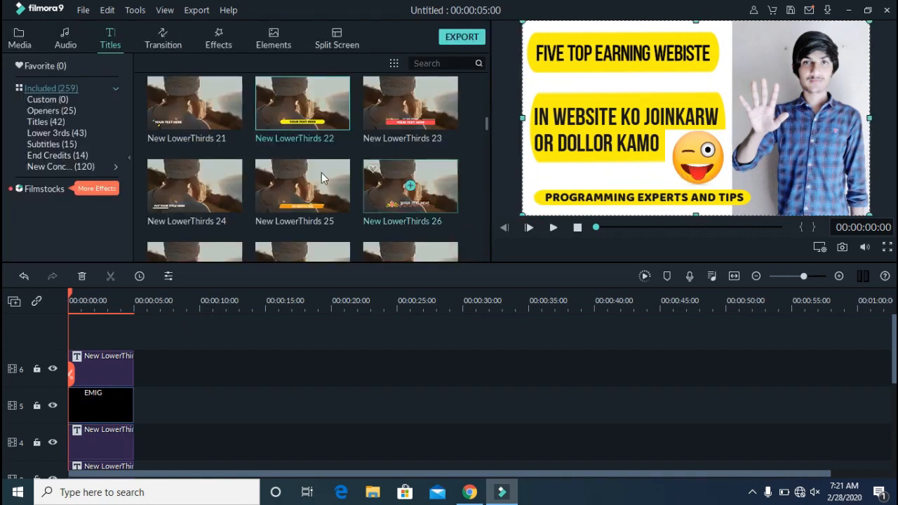
Narrow the bottom bar and resize its text so both fit within the white area beside the picture
click(20, 39)
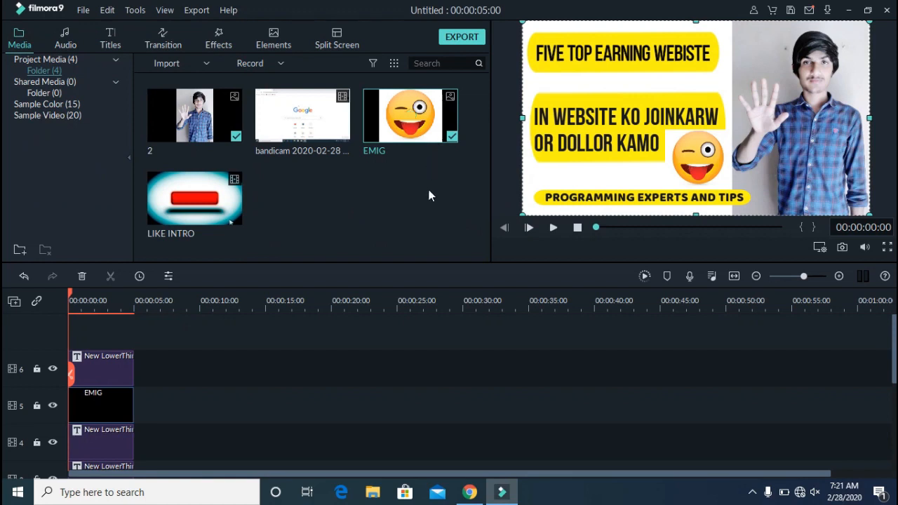
click(542, 206)
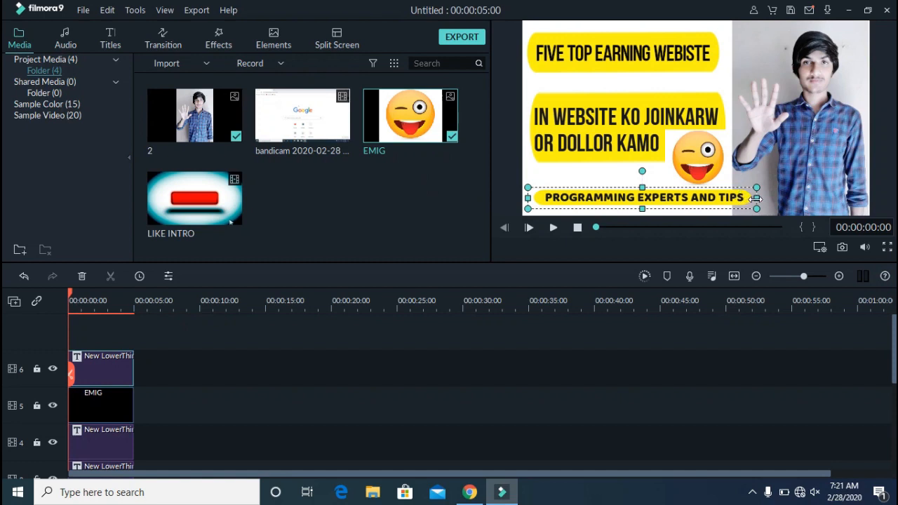
drag(756, 199, 731, 209)
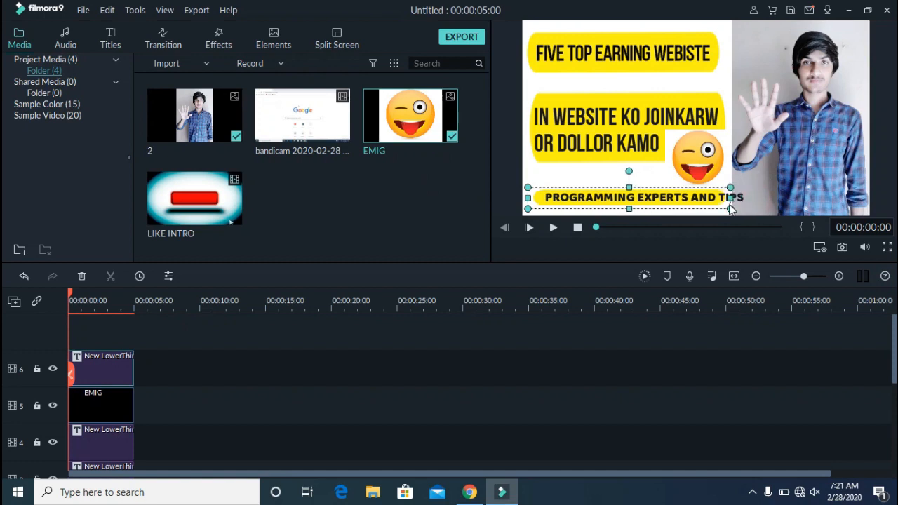
click(740, 199)
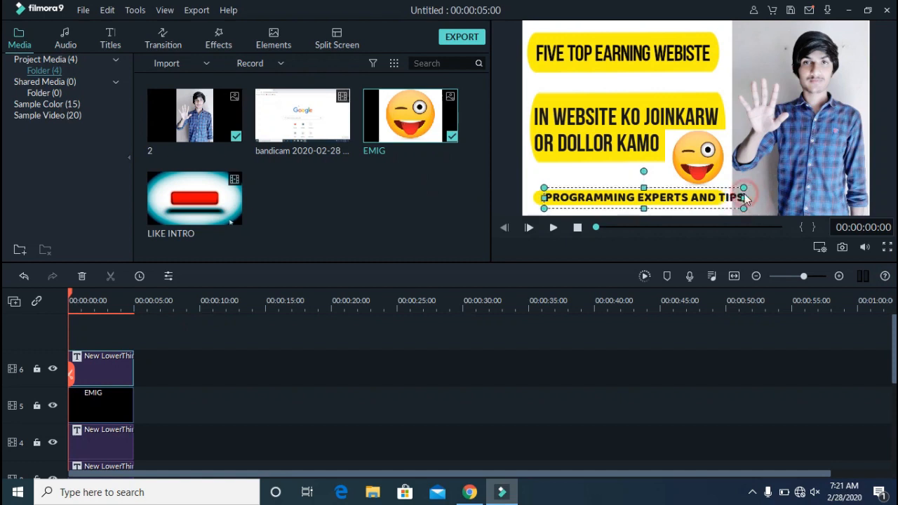
drag(745, 198, 727, 201)
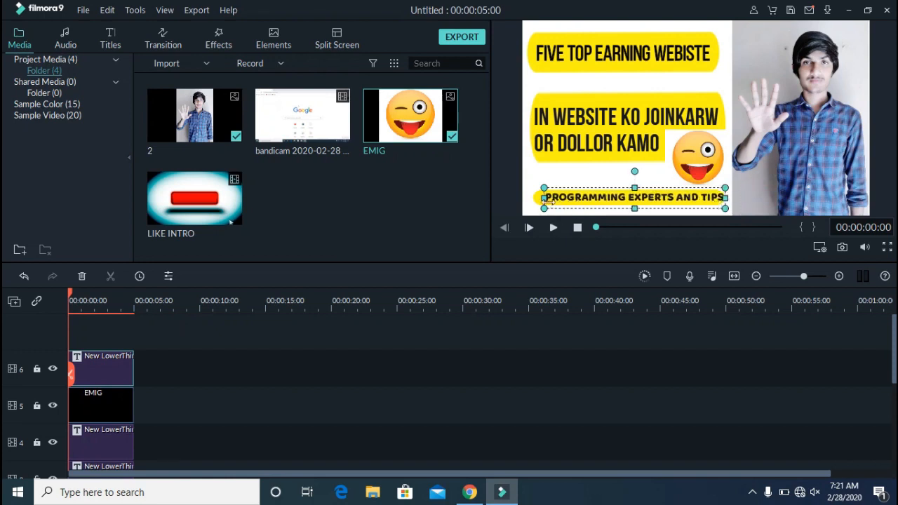
drag(545, 200, 538, 200)
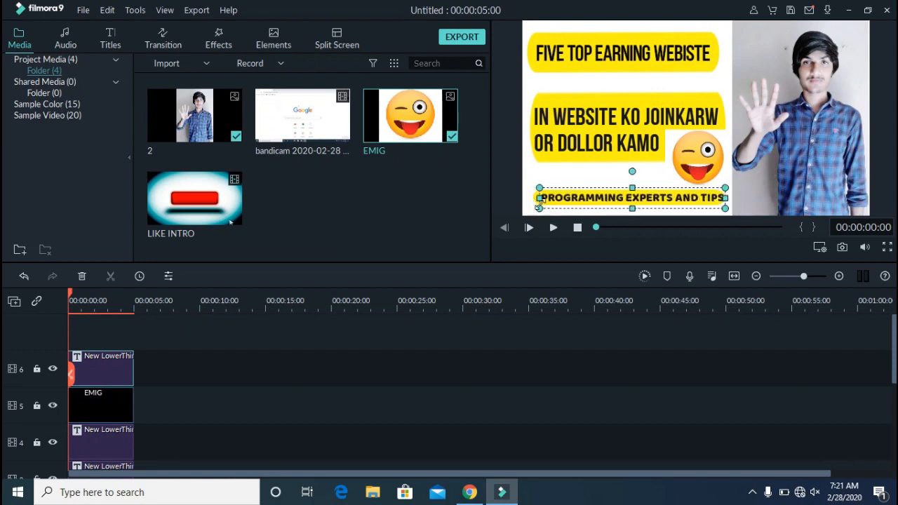
click(538, 176)
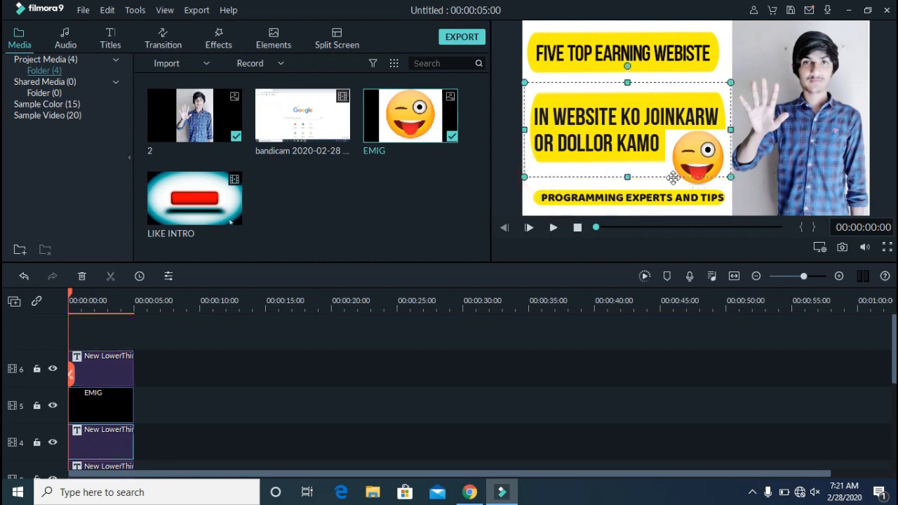
Preview the frame in full screen
click(886, 248)
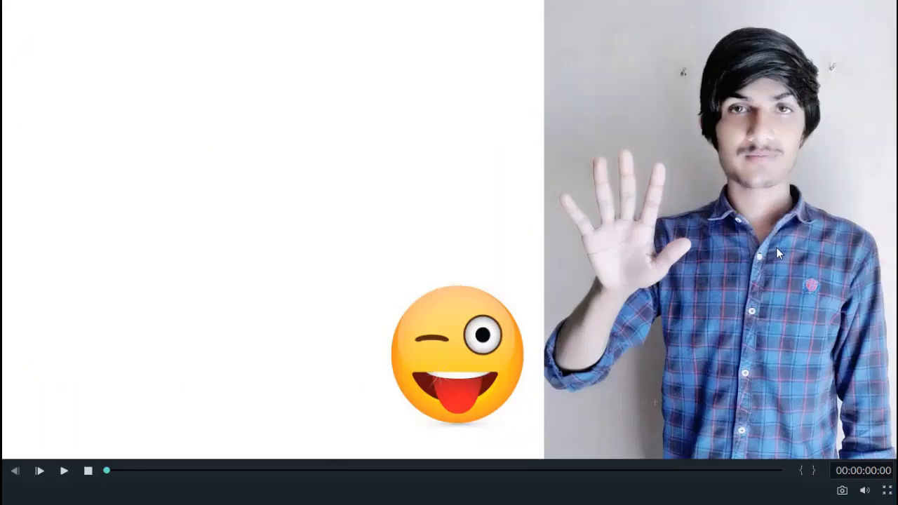